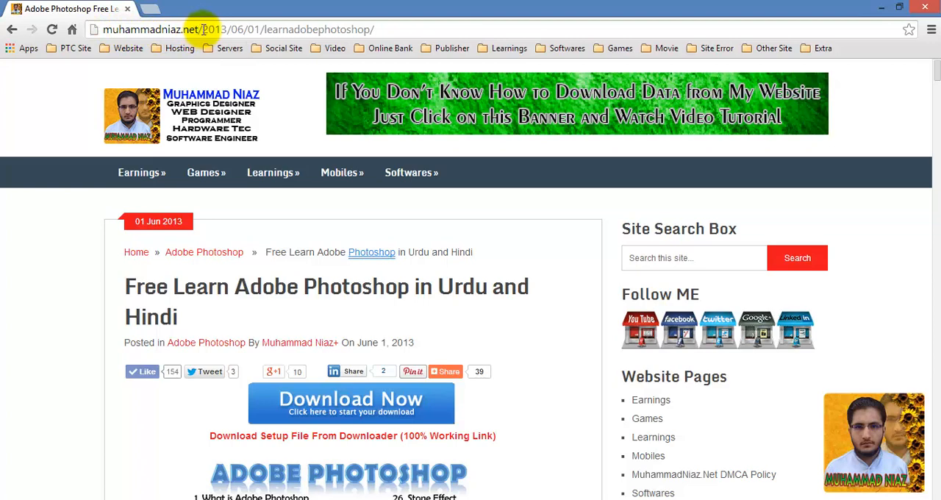
# - Look through the Adobe Photoshop course page and its numbered list of tutorial topics
pyautogui.moveTo(273, 175)
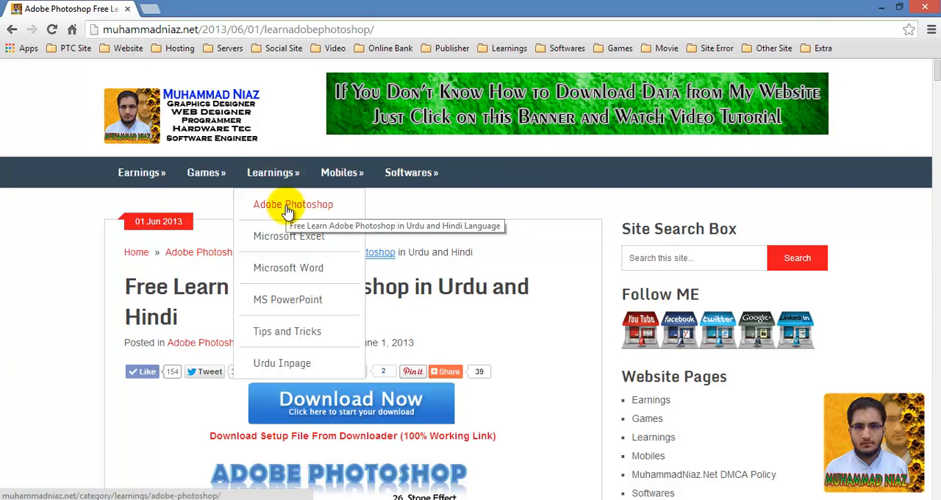
pyautogui.scroll(-4, 529, 291)
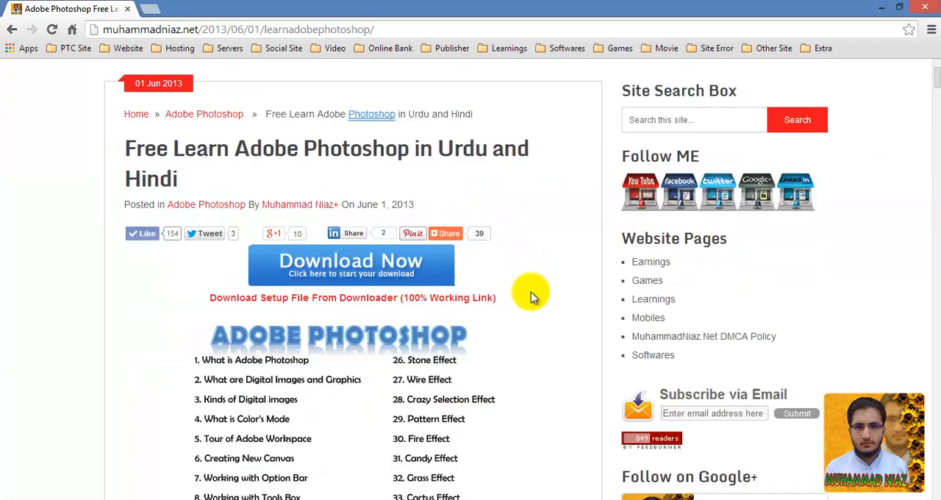
pyautogui.scroll(-9, 374, 242)
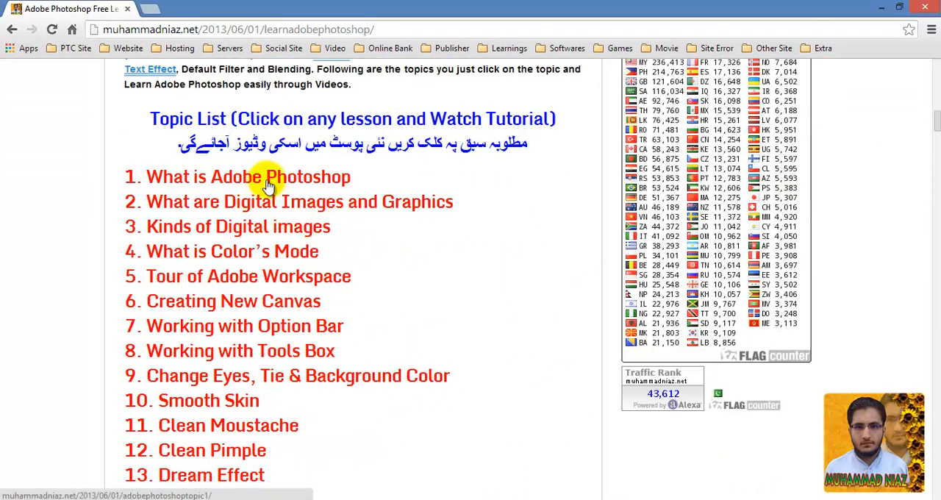
pyautogui.scroll(-5, 274, 189)
pyautogui.scroll(6, 271, 193)
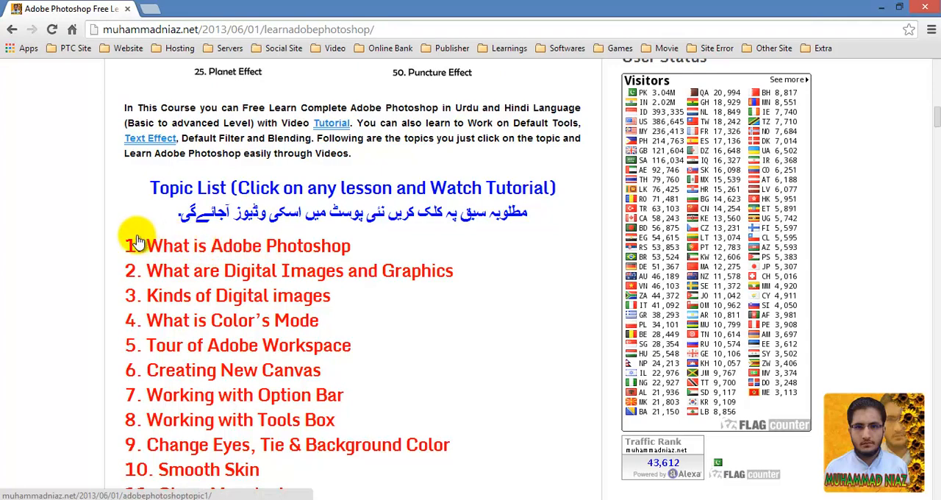
pyautogui.scroll(-9, 141, 244)
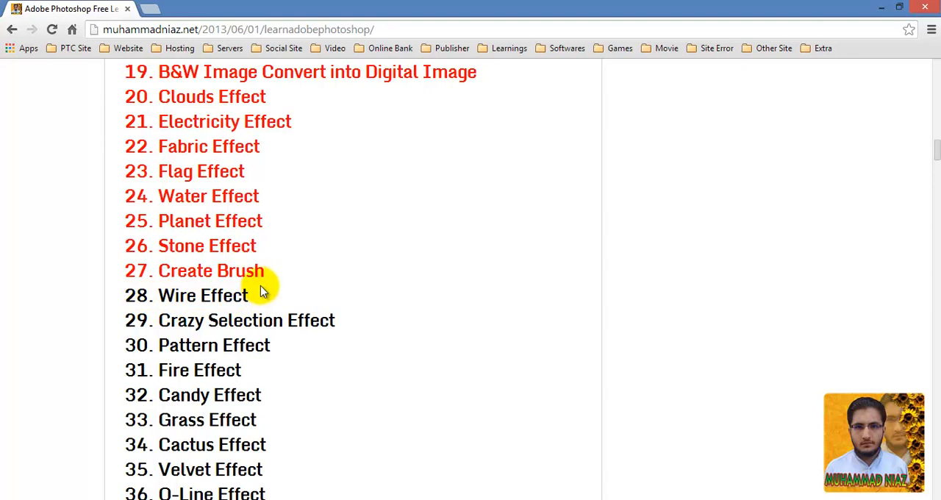
# - Switch to Photoshop and check which version is installed, closing the version information again
pyautogui.click(519, 499)
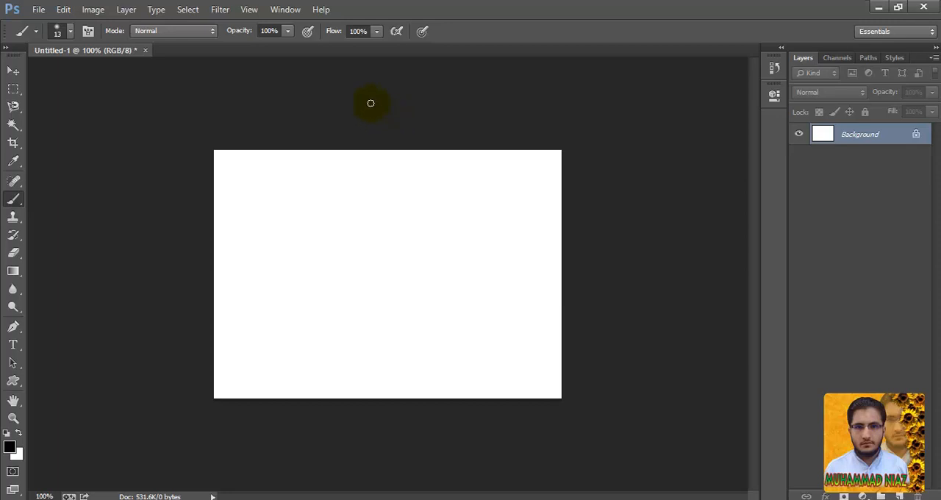
pyautogui.click(324, 12)
pyautogui.click(361, 52)
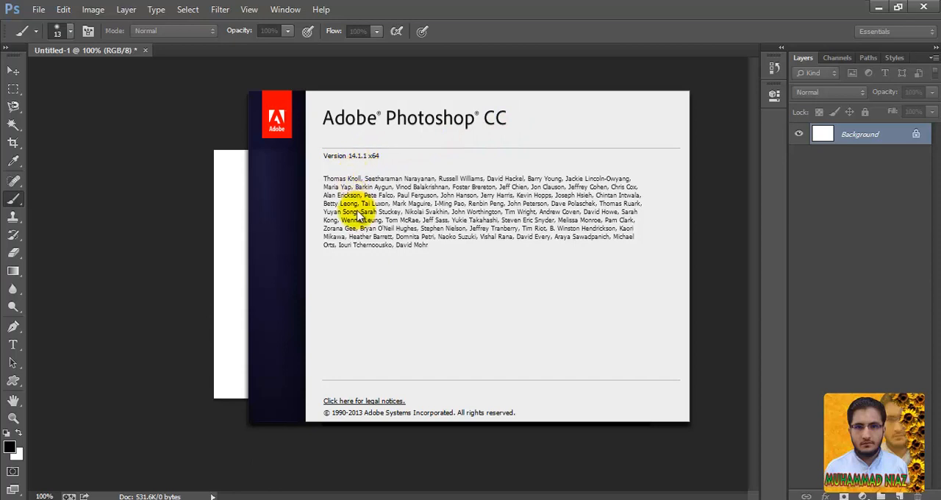
pyautogui.click(373, 247)
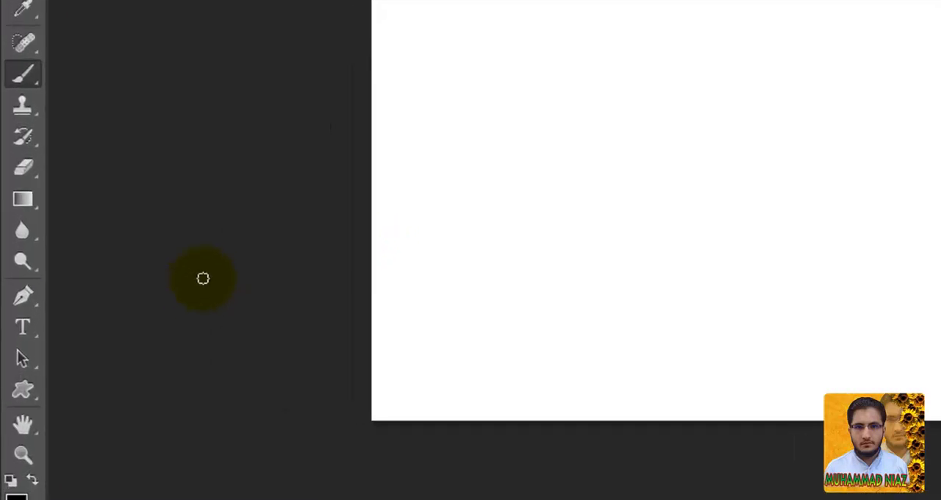
# - Draw a two-point Pen path from the canvas's lower-left area to its upper-right area, adding a new layer above the background
pyautogui.click(28, 302)
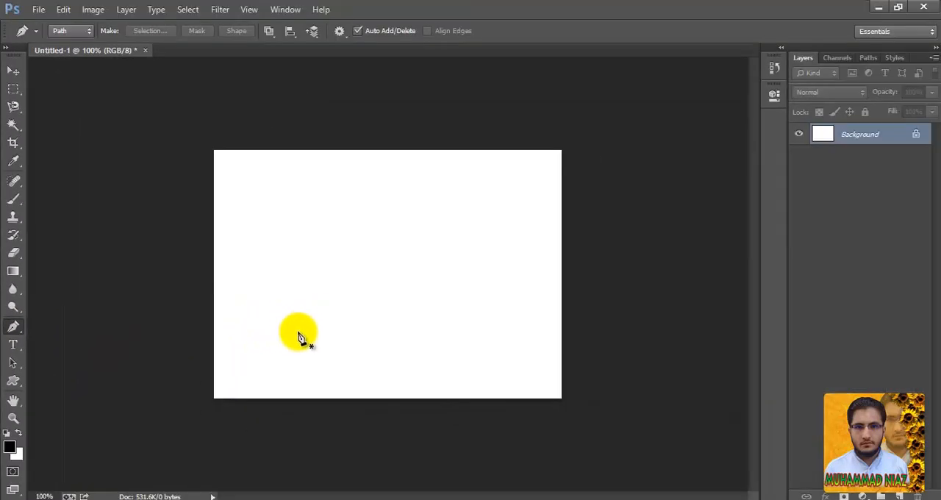
pyautogui.moveTo(257, 361); pyautogui.dragTo(267, 371)
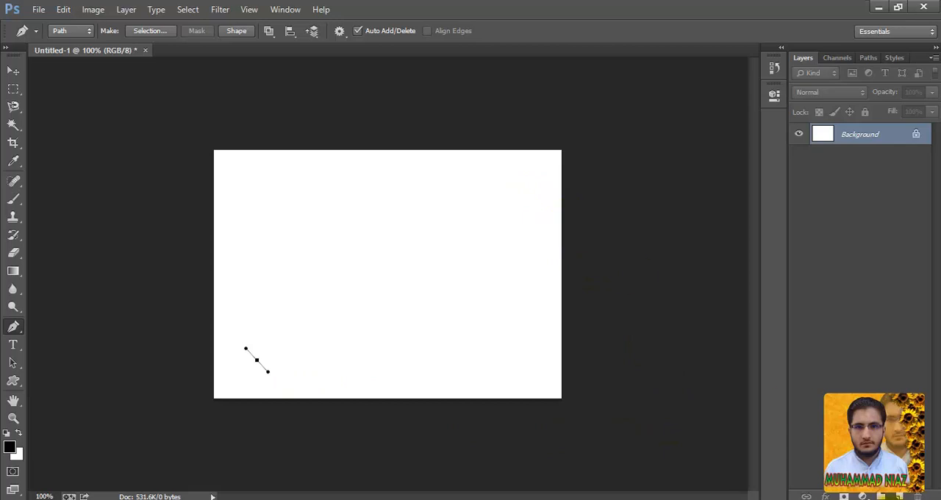
pyautogui.click(900, 497)
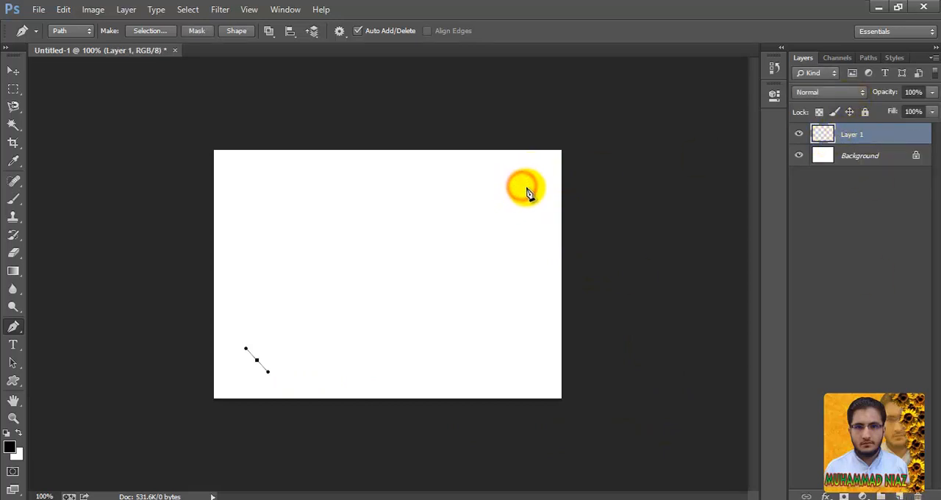
pyautogui.moveTo(521, 186); pyautogui.dragTo(532, 195)
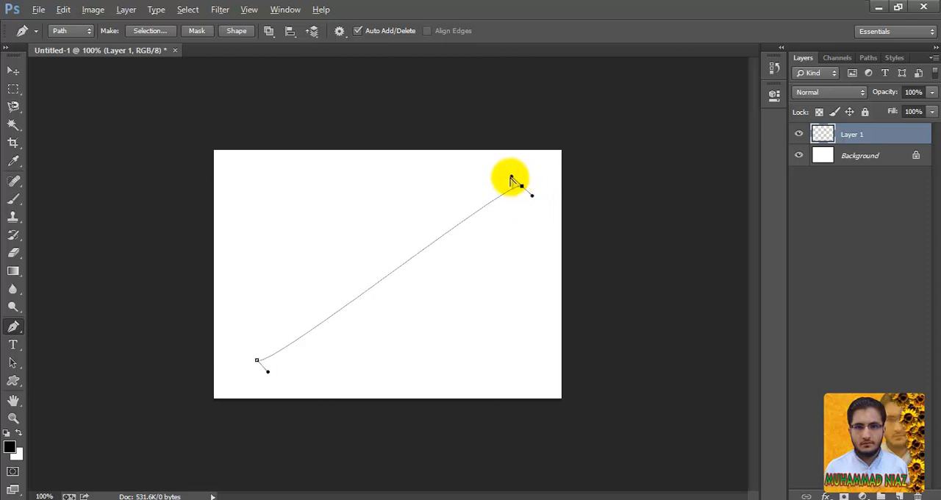
# - Bend the path into an S-curve with its end-point handles, and undo the extra anchor point added at its middle
pyautogui.moveTo(512, 178); pyautogui.dragTo(394, 109)
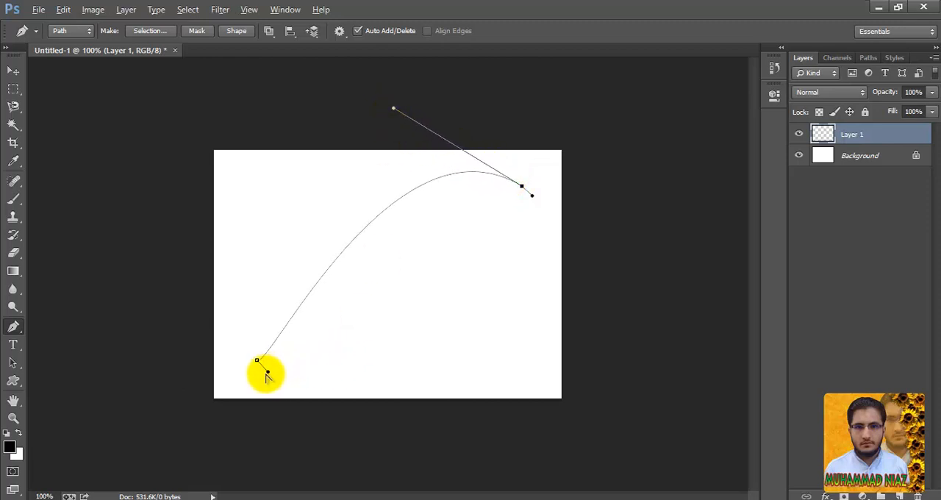
pyautogui.moveTo(268, 374); pyautogui.dragTo(385, 433)
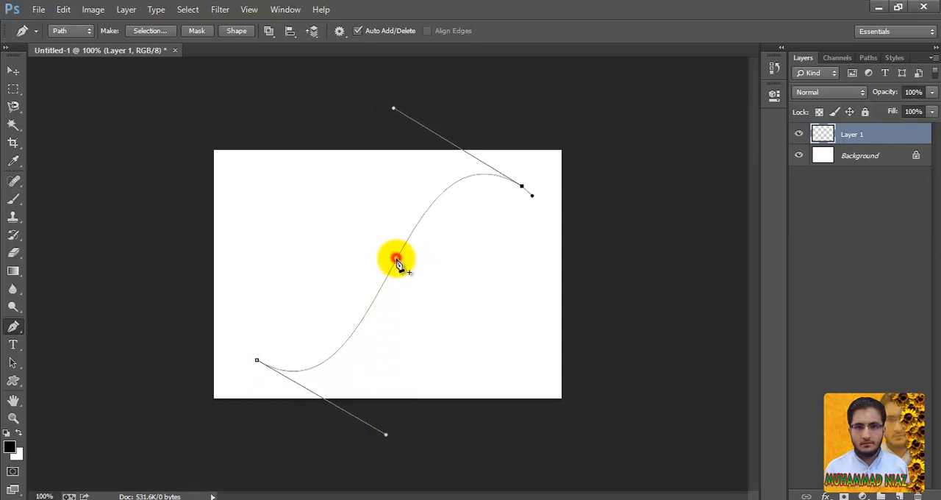
pyautogui.moveTo(397, 261); pyautogui.dragTo(426, 178)
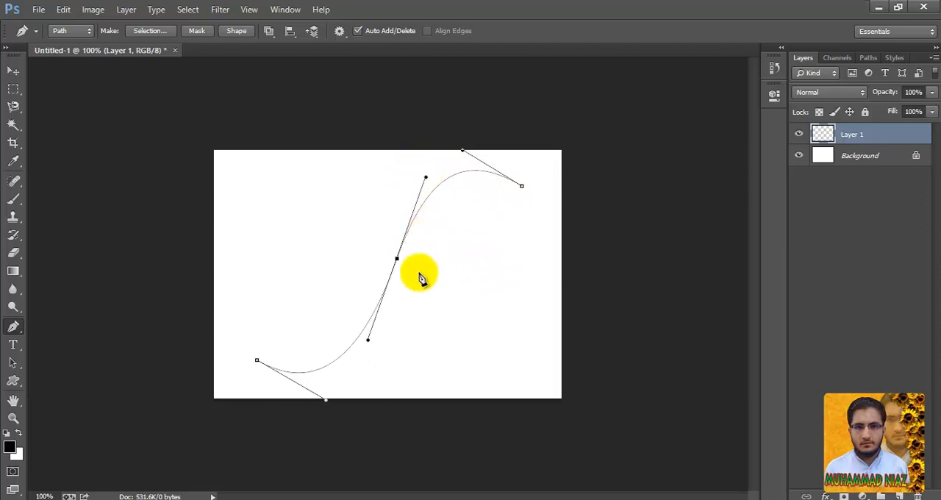
pyautogui.hotkey('ctrl', 'z')
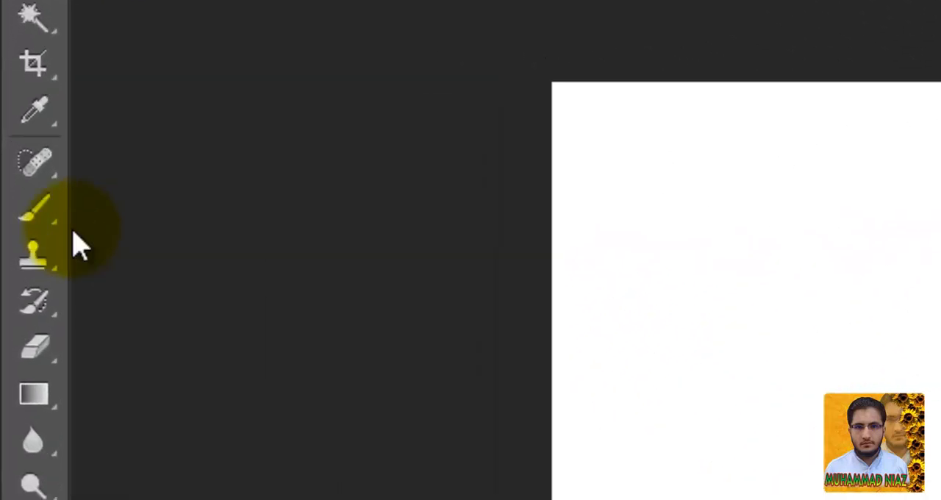
# - Set up the Brush tool with the hard round brush tip at 20 px
pyautogui.click(46, 219)
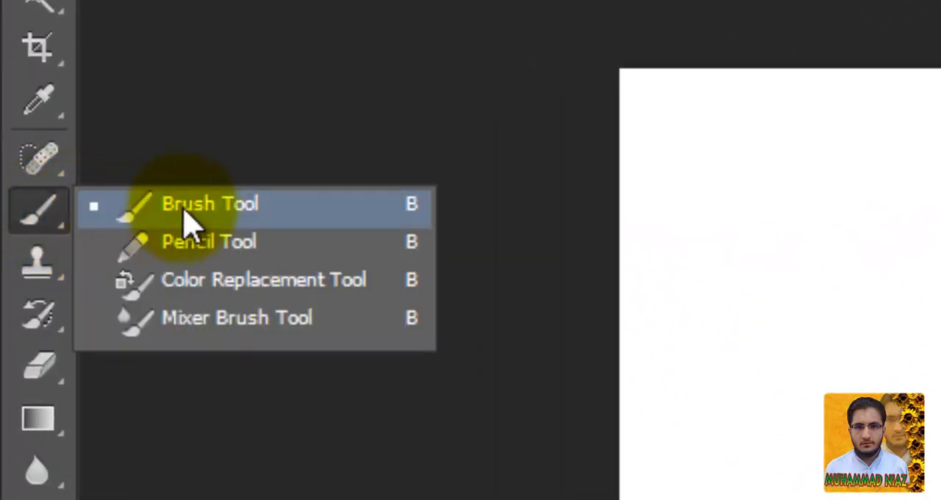
pyautogui.click(183, 208)
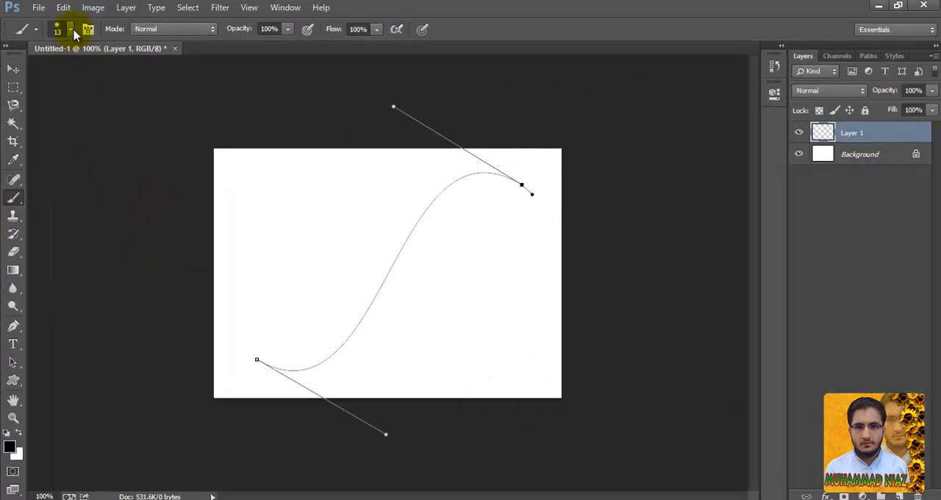
pyautogui.click(69, 29)
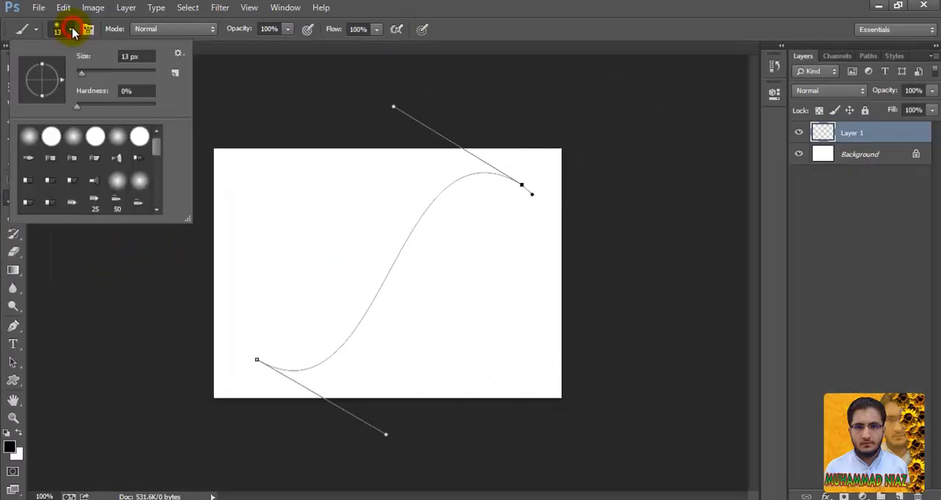
pyautogui.click(52, 138)
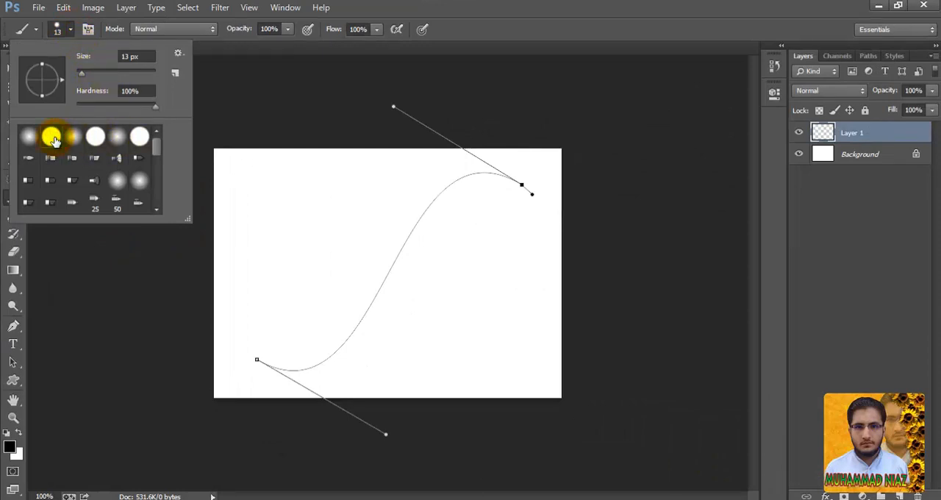
pyautogui.click(53, 139)
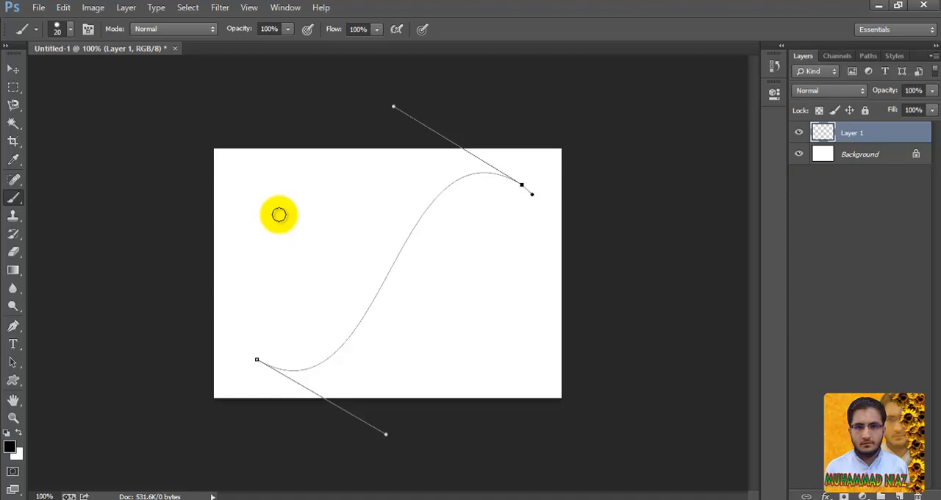
pyautogui.moveTo(280, 214)
pyautogui.mouseDown()
pyautogui.moveTo(443, 235)
pyautogui.moveTo(423, 234)
pyautogui.mouseUp()
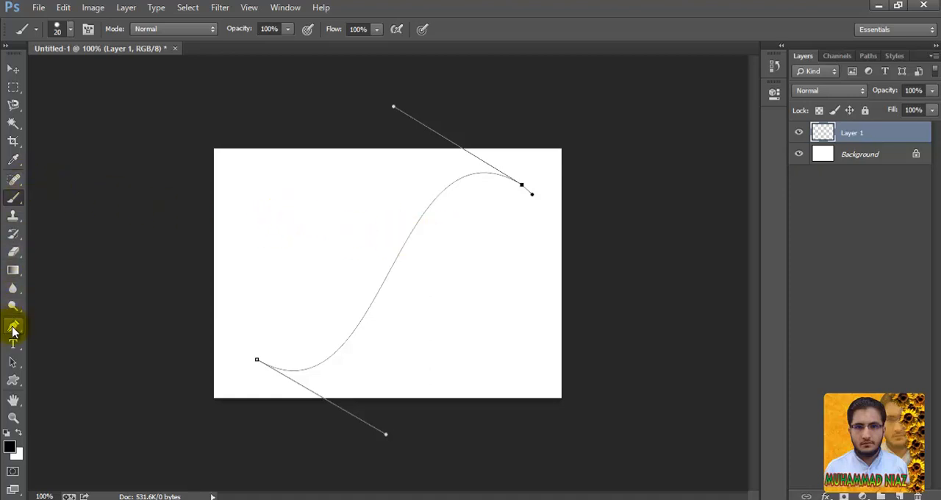
# - Stroke the S-shaped path on Layer 1 using the Brush, without simulated pressure
pyautogui.click(13, 328)
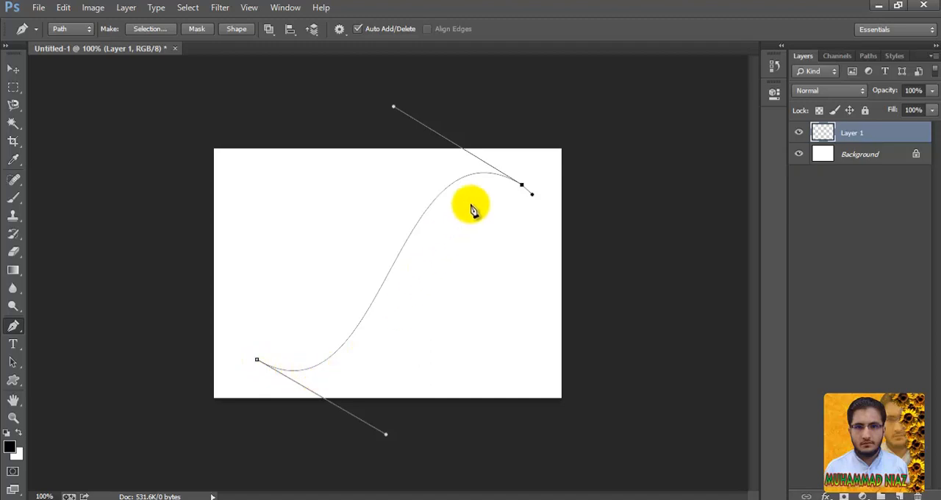
pyautogui.moveTo(524, 187); pyautogui.dragTo(532, 193)
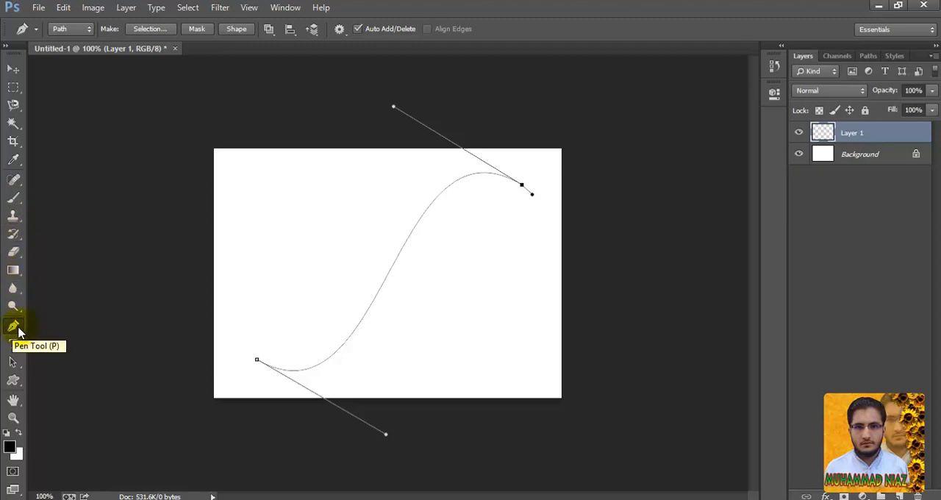
pyautogui.rightClick(404, 248)
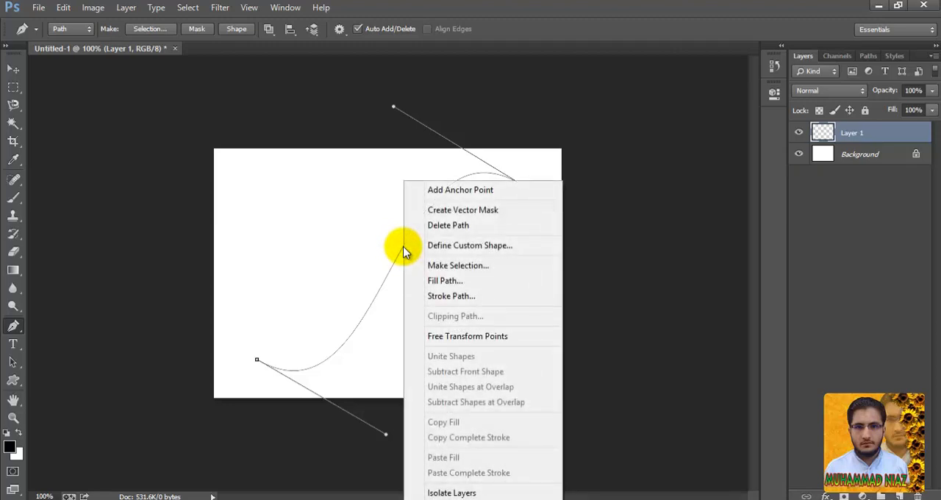
pyautogui.click(452, 296)
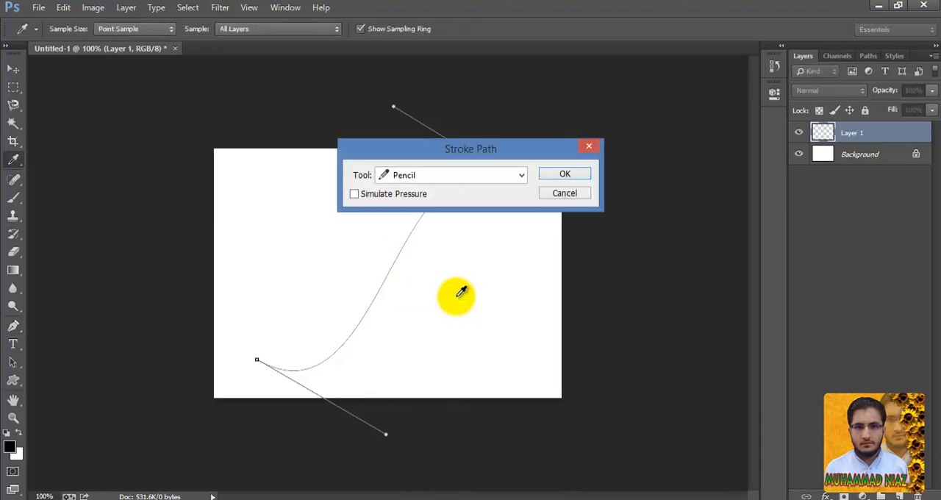
pyautogui.click(451, 175)
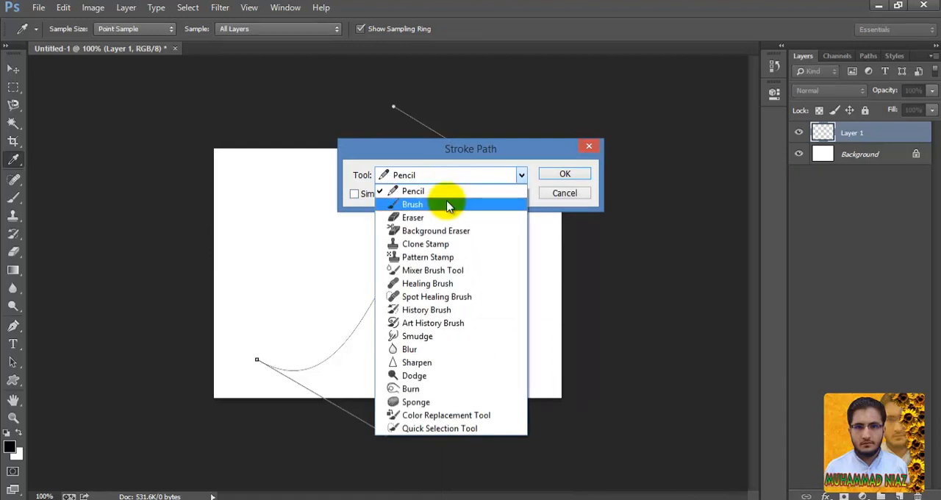
pyautogui.click(449, 204)
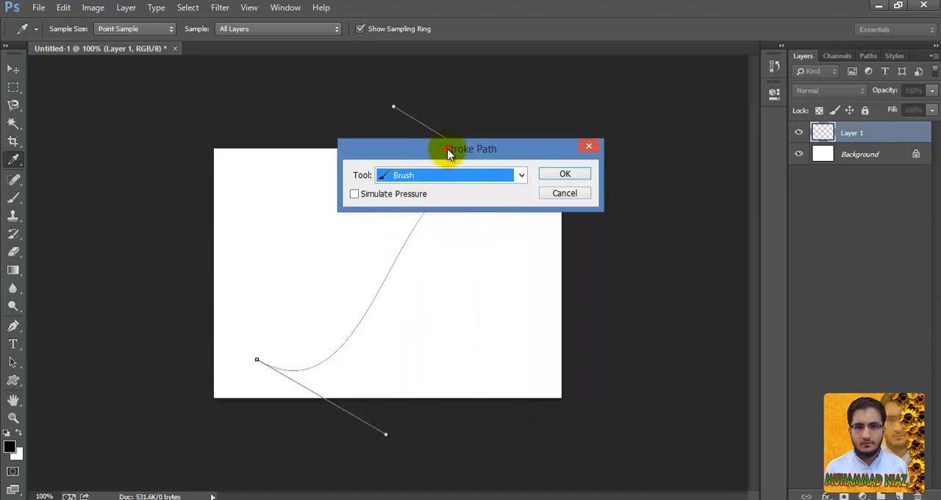
pyautogui.moveTo(447, 150); pyautogui.dragTo(545, 154)
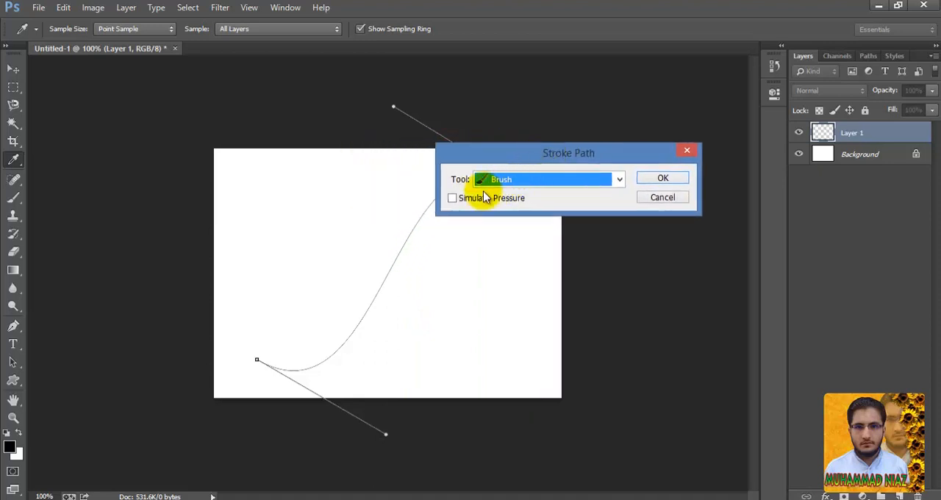
pyautogui.moveTo(474, 158); pyautogui.dragTo(445, 318)
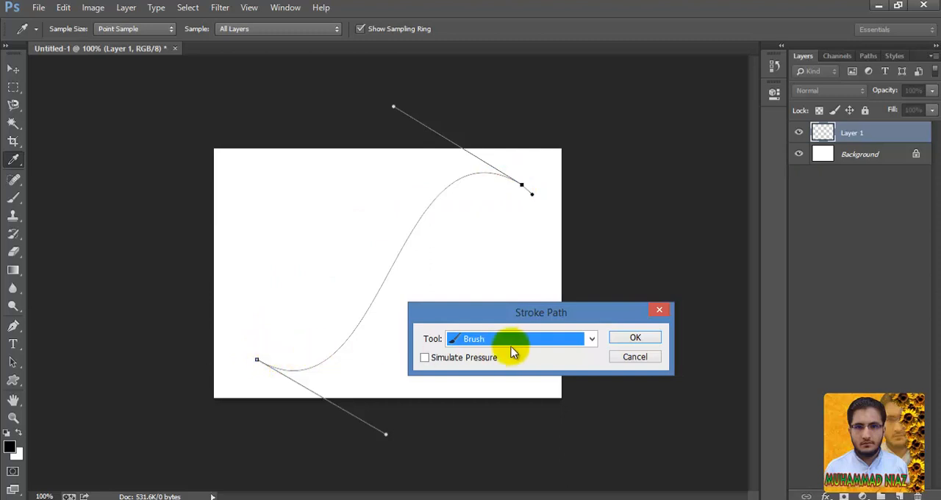
pyautogui.click(630, 336)
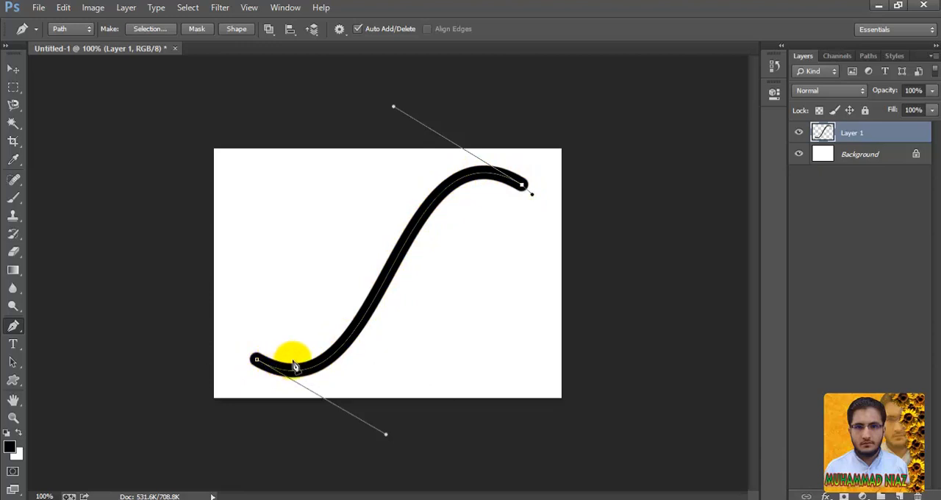
# - Return to the Brush tool and hide the path outline over the stroked curve
pyautogui.click(20, 203)
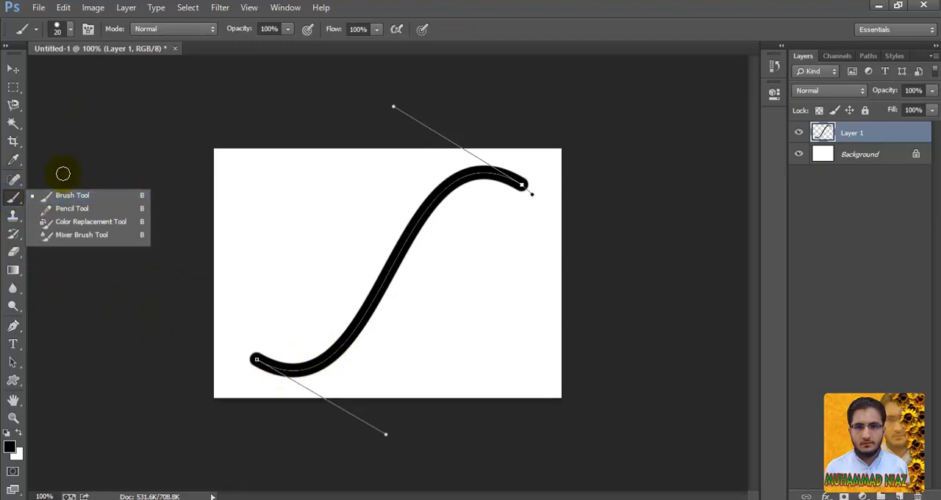
pyautogui.click(71, 199)
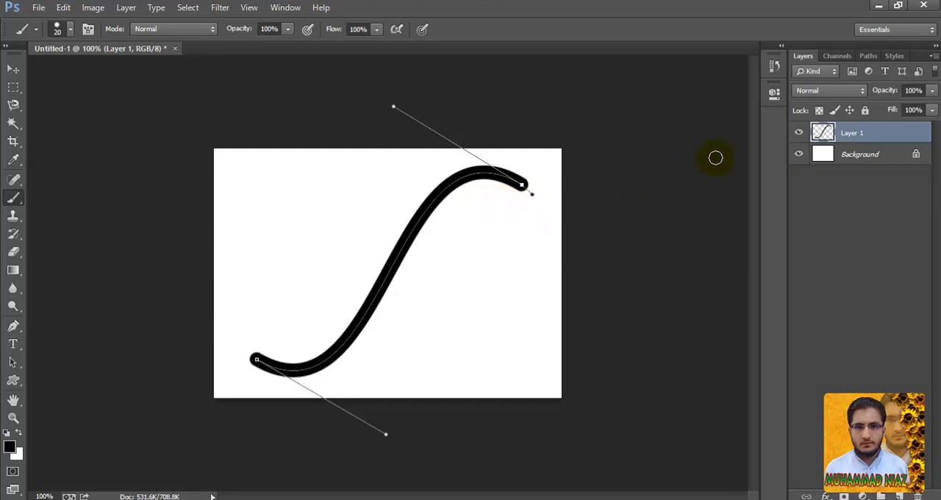
pyautogui.moveTo(835, 75); pyautogui.dragTo(924, 493)
pyautogui.click(801, 57)
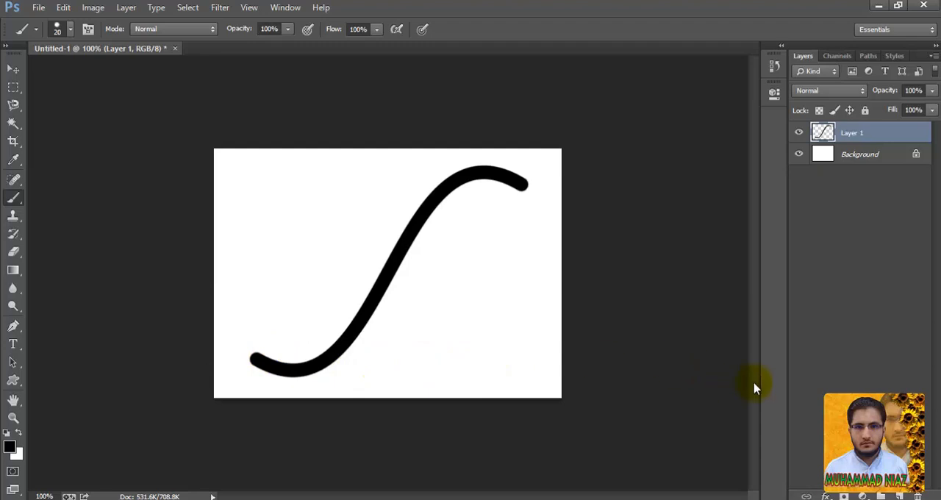
# - Add a Color Overlay and a Drop Shadow to the stroked curve on Layer 1, keeping the canvas in view
pyautogui.click(829, 497)
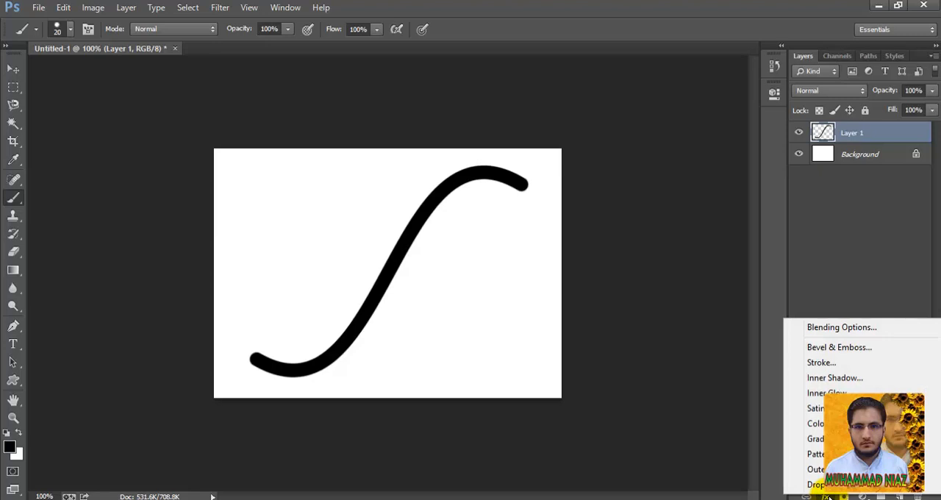
pyautogui.click(816, 423)
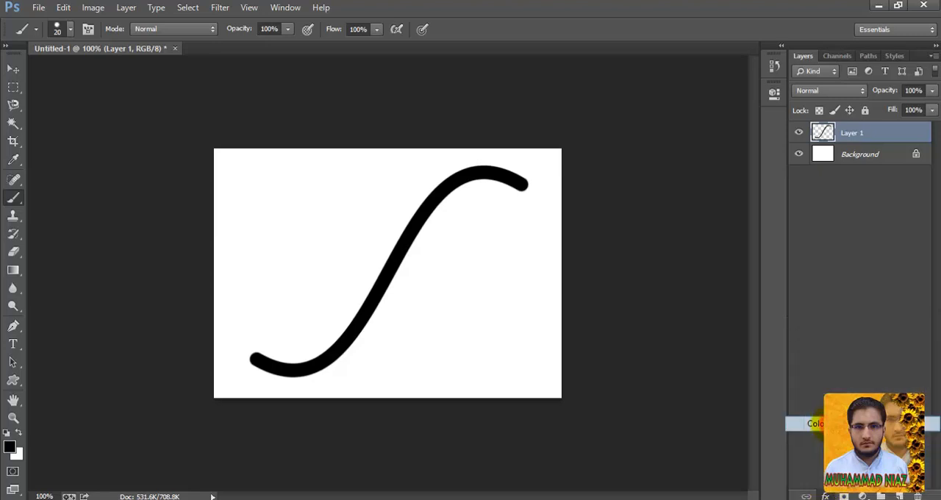
pyautogui.moveTo(630, 104); pyautogui.dragTo(747, 166)
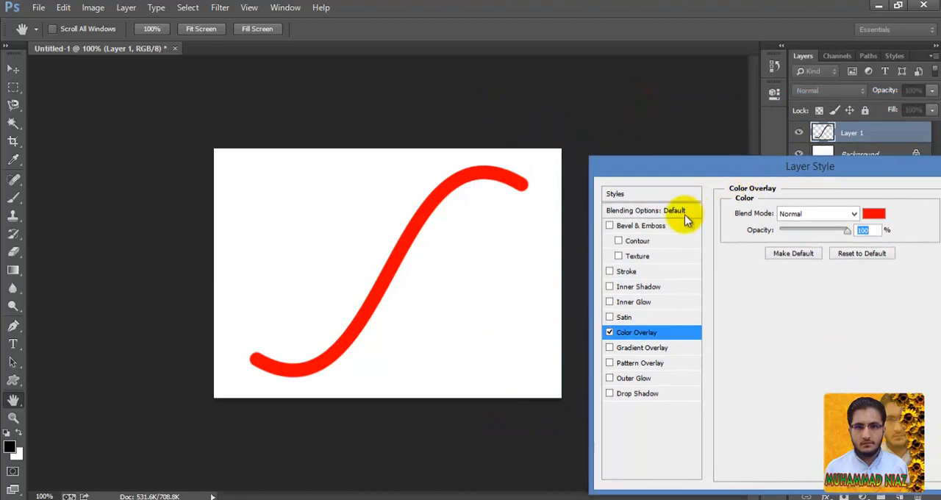
pyautogui.click(631, 394)
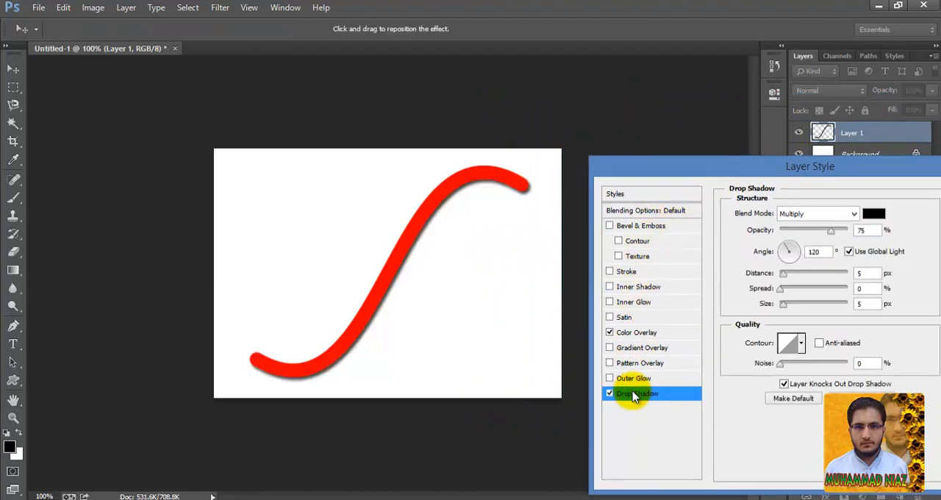
# - Add an Inner Shadow to the curve and give it the second, peak-shaped contour preset
pyautogui.click(644, 287)
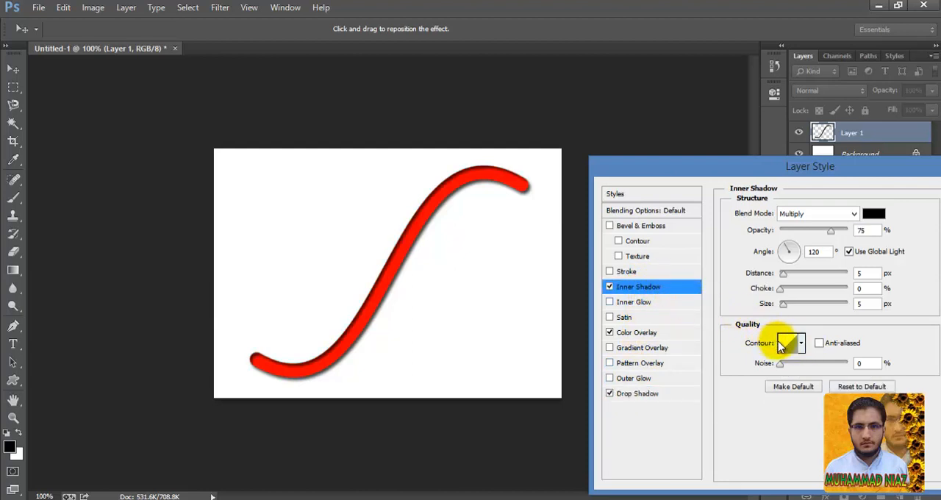
pyautogui.click(803, 344)
pyautogui.click(746, 376)
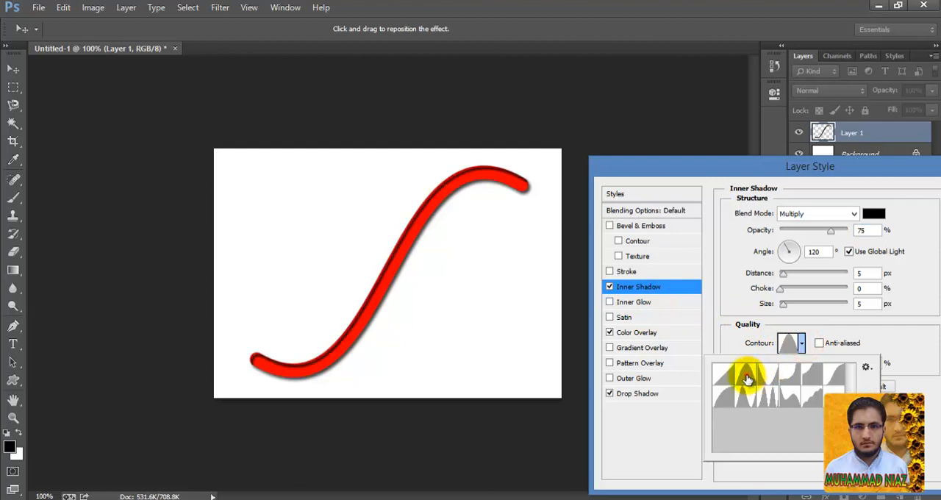
pyautogui.click(746, 376)
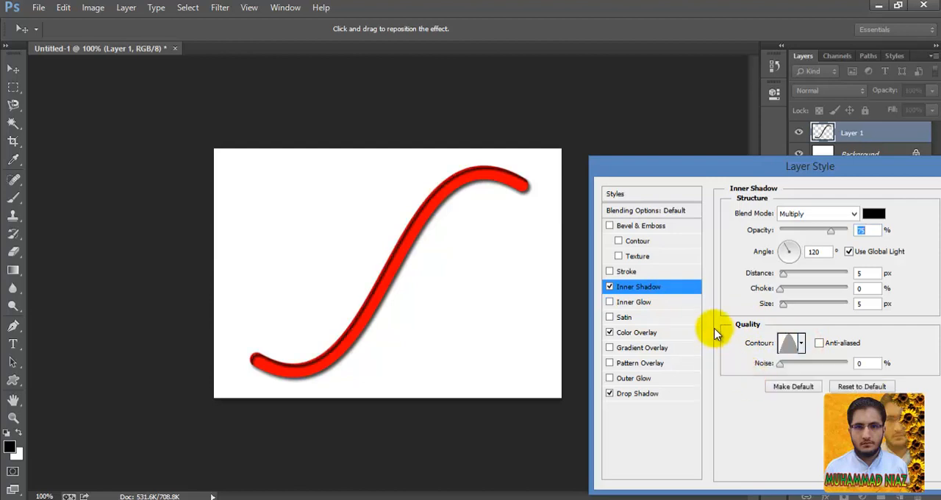
# - Try cyan and green shades for the curve's Color Overlay, settling on yellow-green c2db1b
pyautogui.click(628, 332)
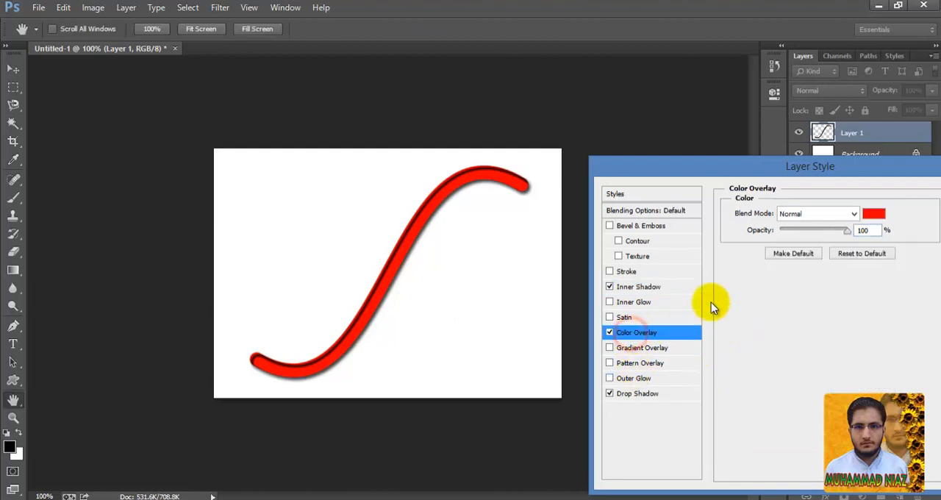
pyautogui.click(875, 213)
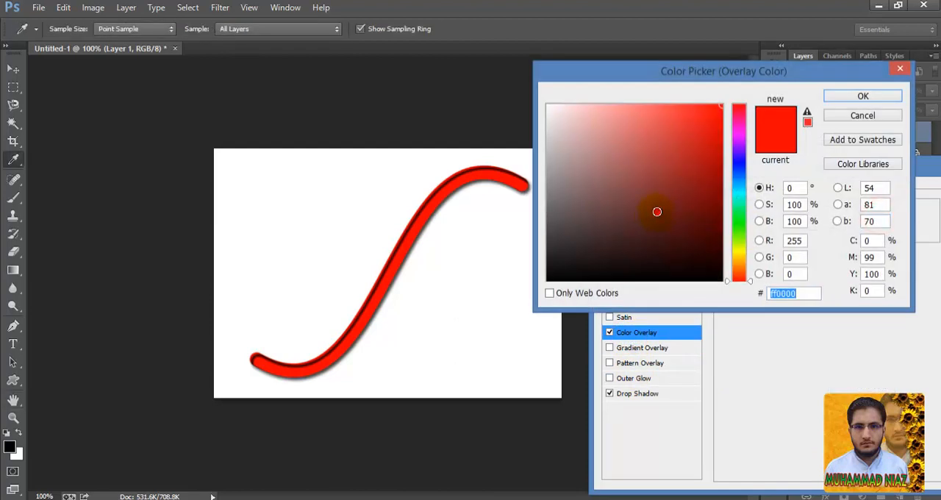
pyautogui.moveTo(656, 211)
pyautogui.mouseDown()
pyautogui.moveTo(683, 151)
pyautogui.moveTo(691, 160)
pyautogui.moveTo(689, 243)
pyautogui.mouseUp()
pyautogui.click(735, 190)
pyautogui.click(676, 138)
pyautogui.click(684, 168)
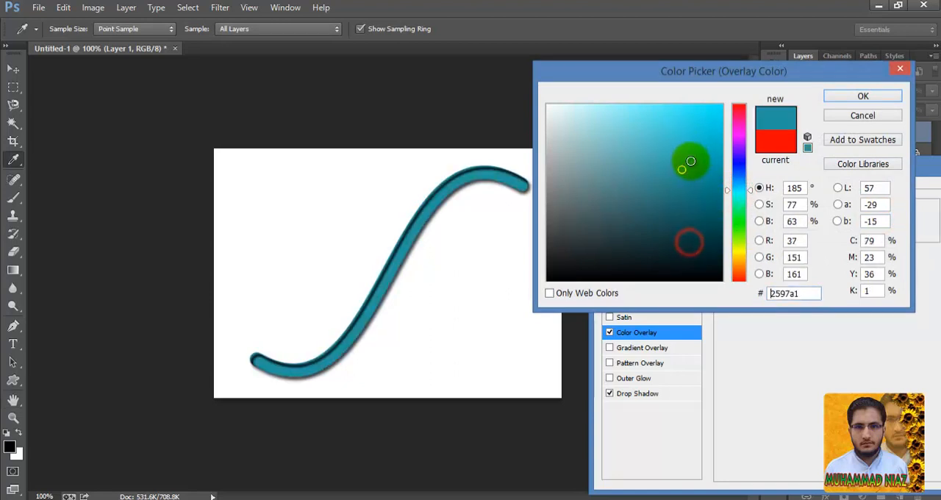
pyautogui.click(705, 120)
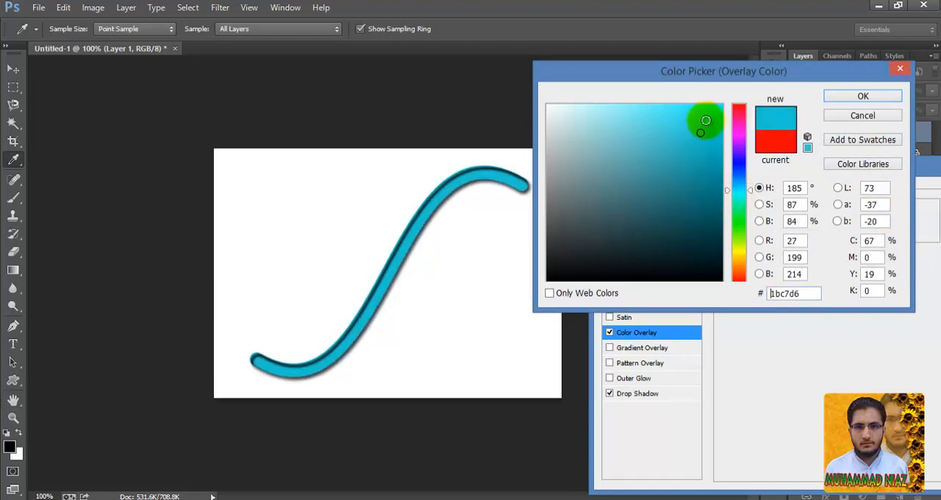
pyautogui.moveTo(740, 255); pyautogui.dragTo(735, 204)
pyautogui.click(655, 126)
pyautogui.click(688, 126)
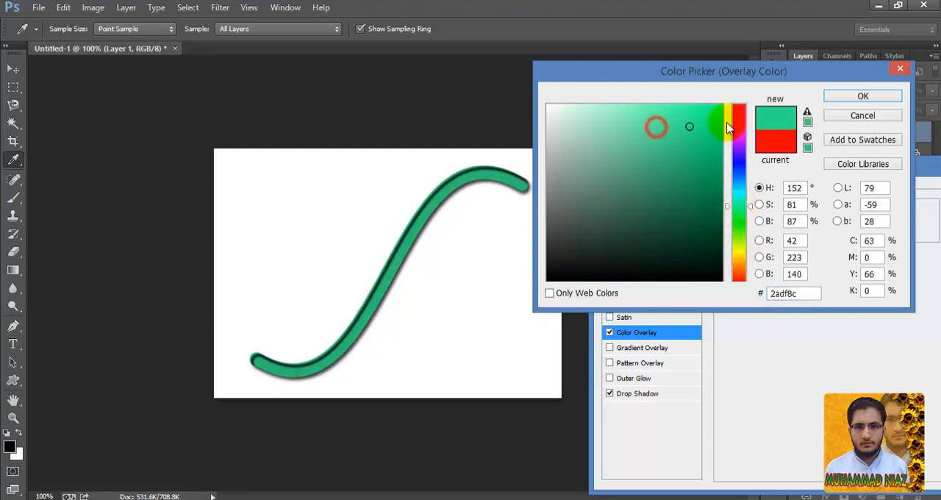
pyautogui.click(743, 260)
pyautogui.moveTo(716, 238)
pyautogui.mouseDown()
pyautogui.moveTo(686, 188)
pyautogui.moveTo(700, 129)
pyautogui.mouseUp()
pyautogui.moveTo(739, 230); pyautogui.dragTo(741, 250)
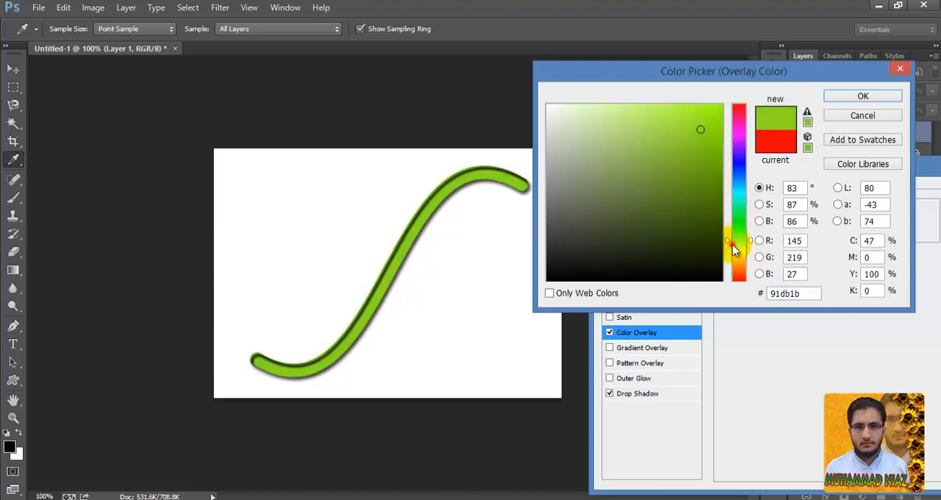
pyautogui.click(738, 249)
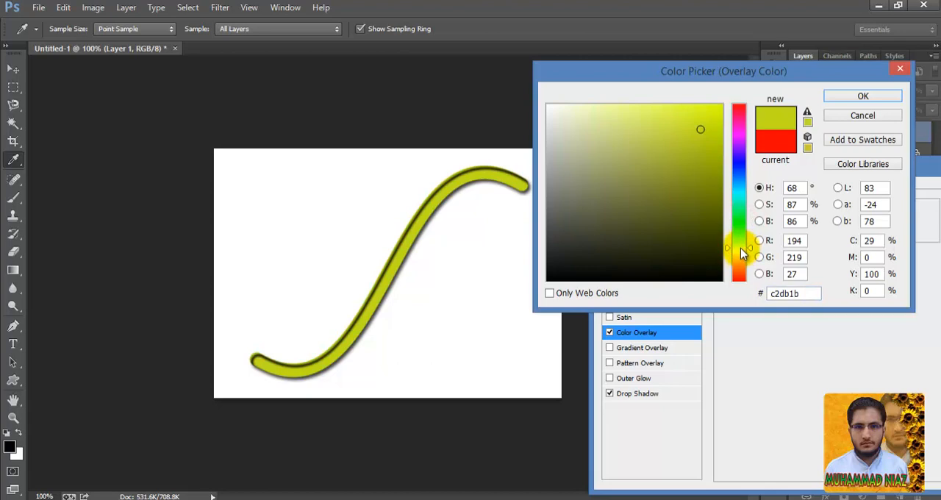
pyautogui.click(866, 96)
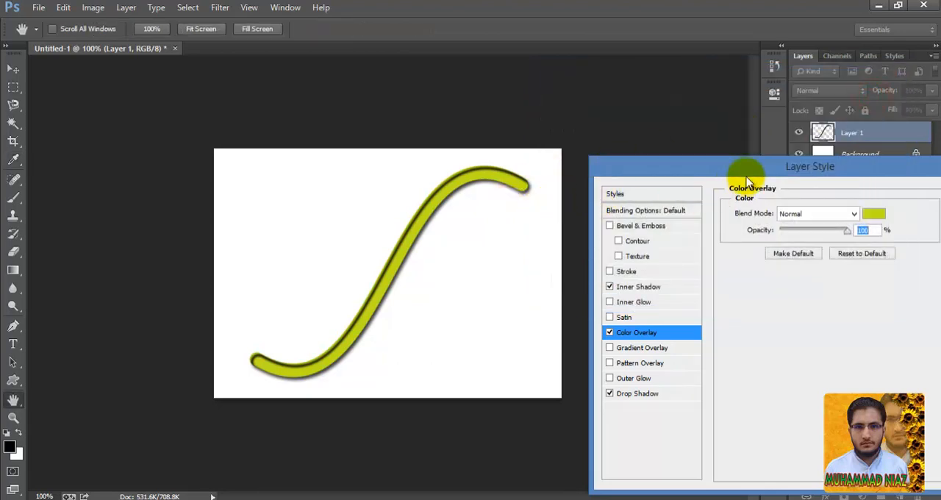
# - Apply the layer styles to Layer 1 and collapse its list of effects
pyautogui.moveTo(737, 170); pyautogui.dragTo(606, 172)
pyautogui.click(859, 195)
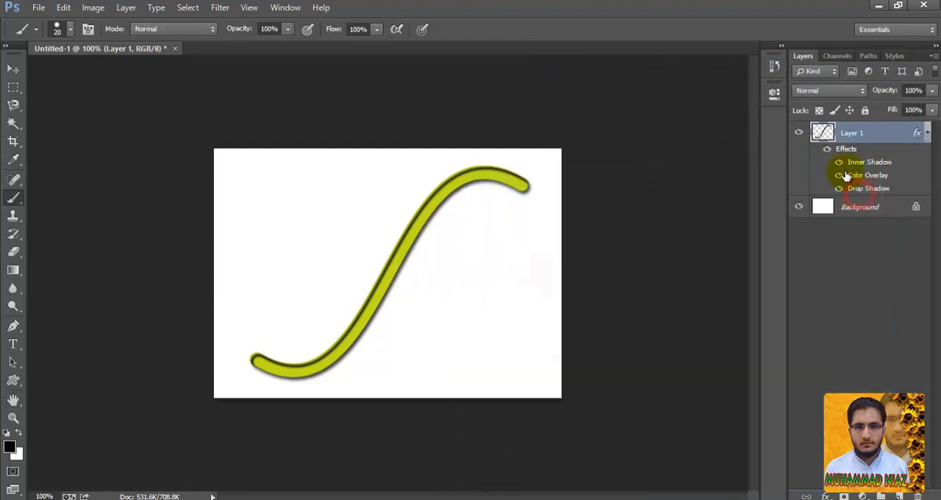
pyautogui.click(926, 133)
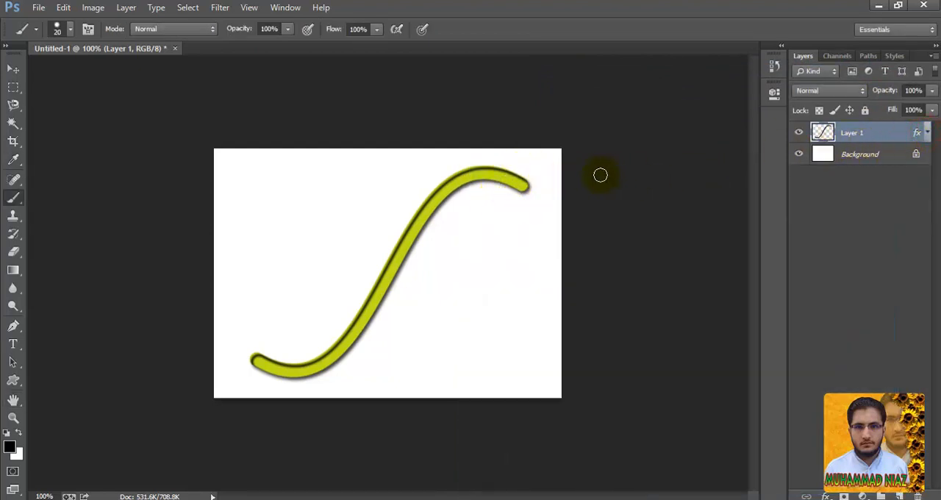
# - Convert the locked Background into a regular layer, keeping the suggested name Layer 0
pyautogui.click(851, 158)
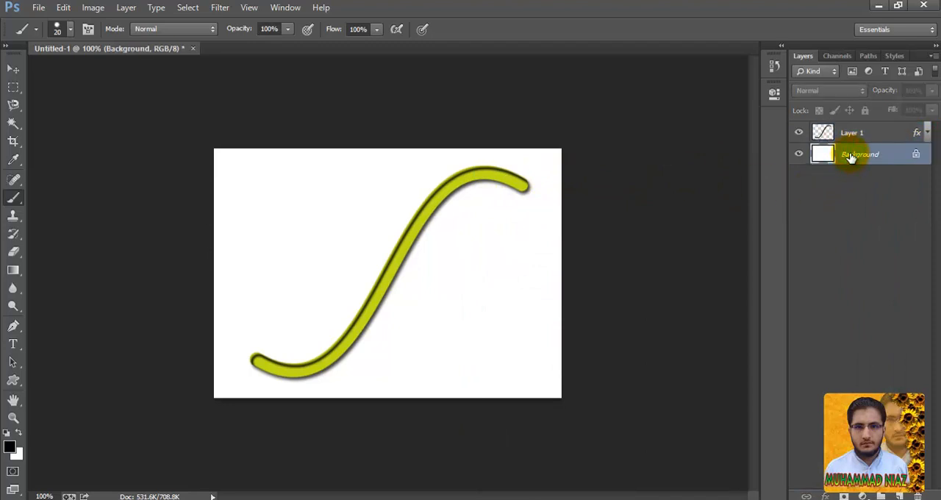
pyautogui.click(482, 285)
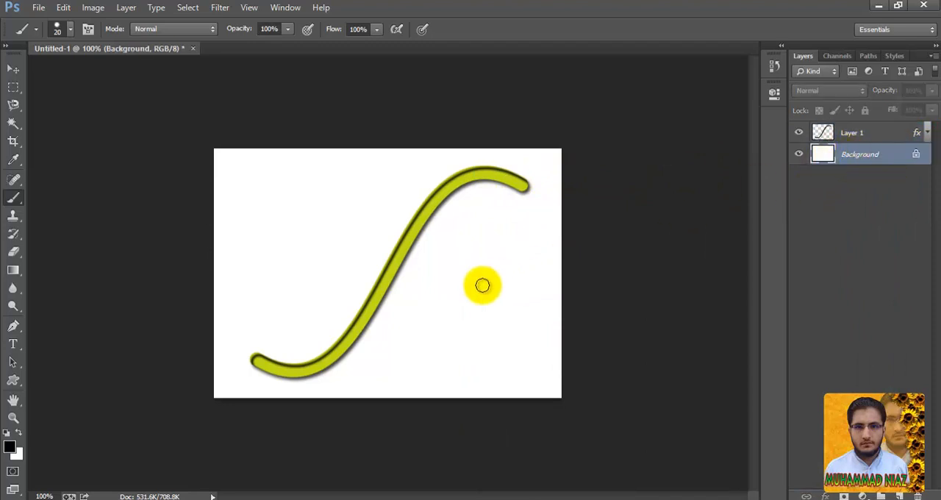
pyautogui.doubleClick(898, 153)
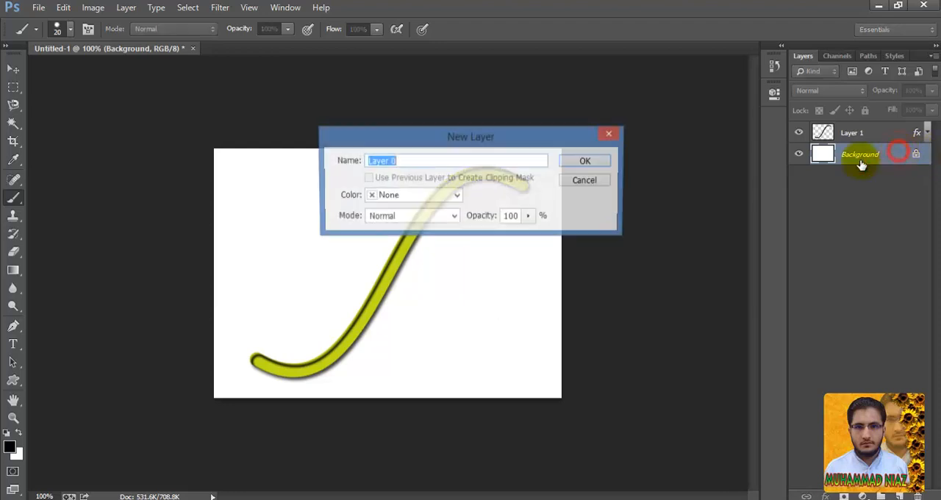
pyautogui.click(595, 162)
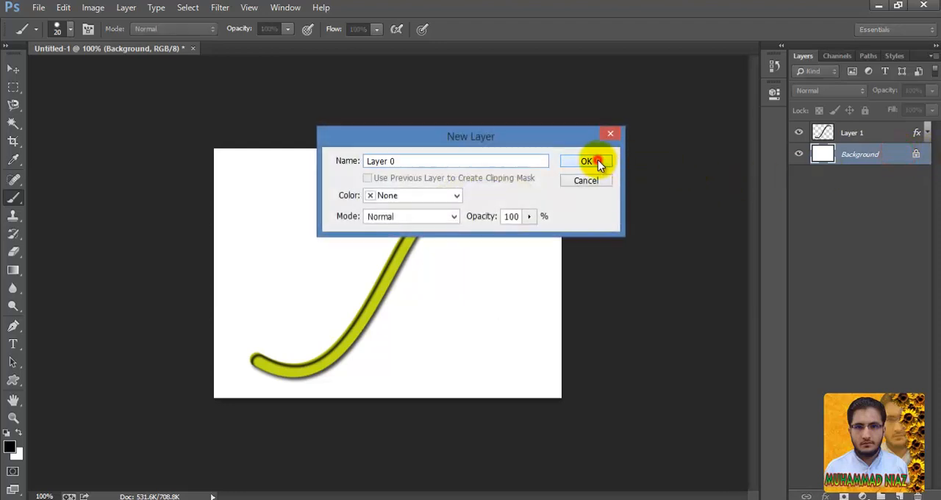
# - Add a Pattern Overlay to Layer 0 and reduce the pattern scale to 11%
pyautogui.click(826, 496)
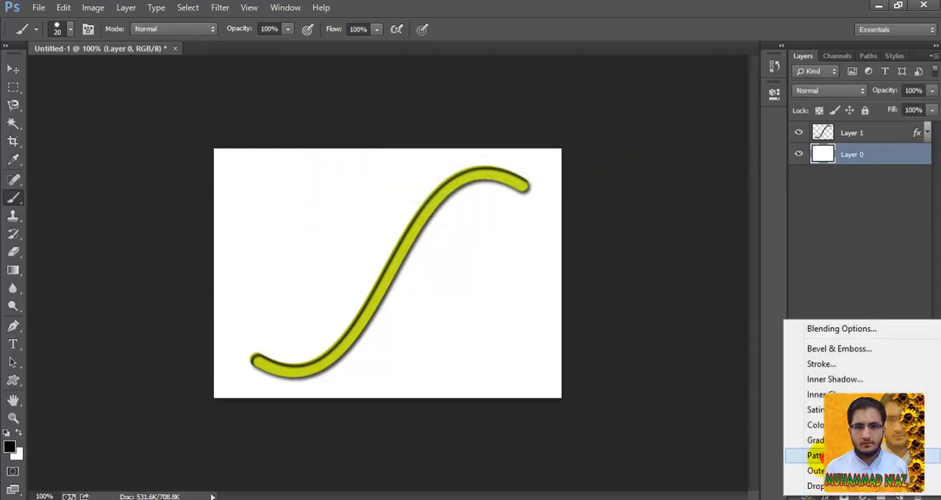
pyautogui.click(815, 455)
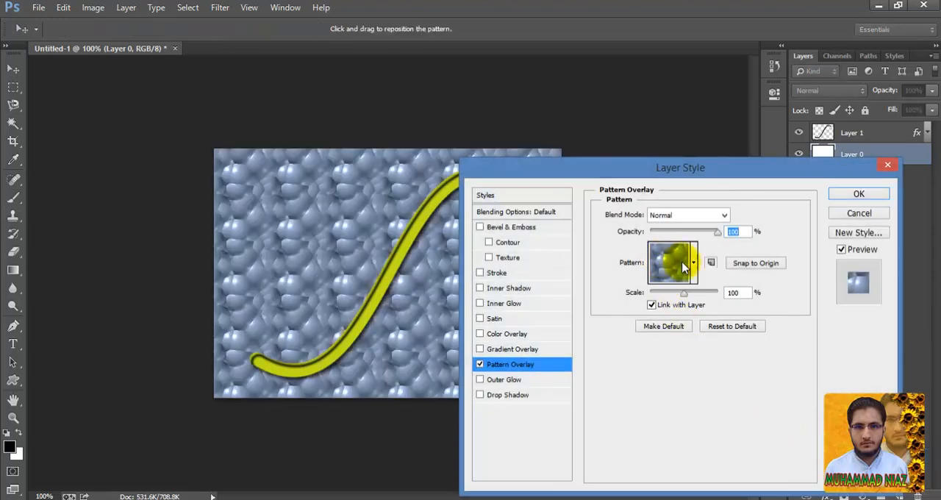
pyautogui.moveTo(684, 294); pyautogui.dragTo(654, 305)
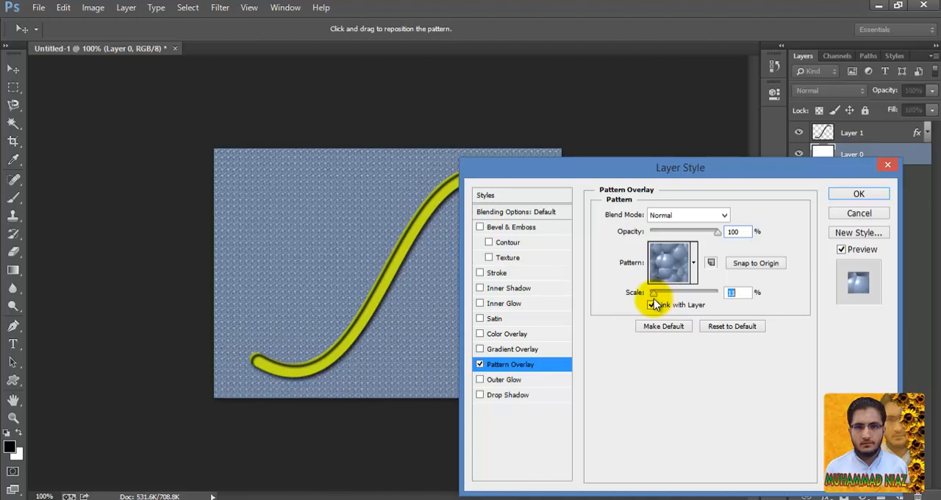
# - Try out the default patterns on Layer 0 with the curve fully in view, ending on Bubbles
pyautogui.moveTo(668, 161); pyautogui.dragTo(745, 120)
pyautogui.click(794, 200)
pyautogui.click(729, 243)
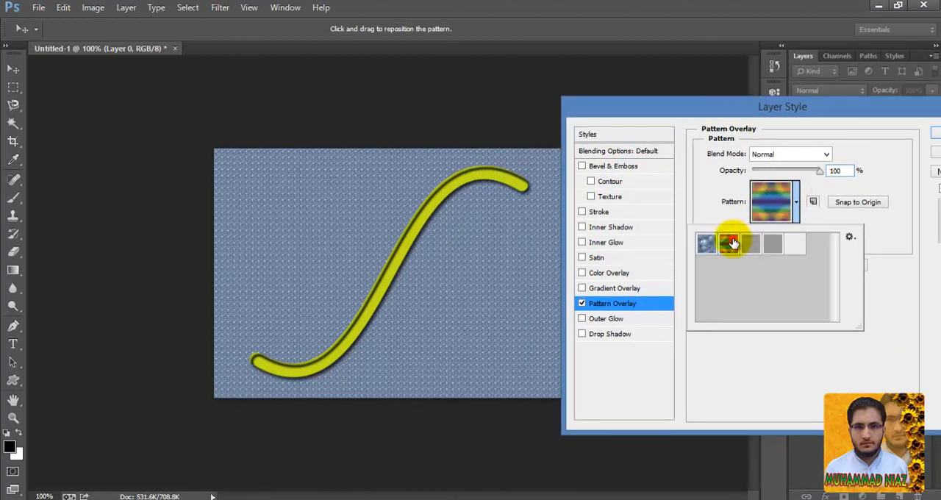
pyautogui.click(749, 243)
pyautogui.click(773, 244)
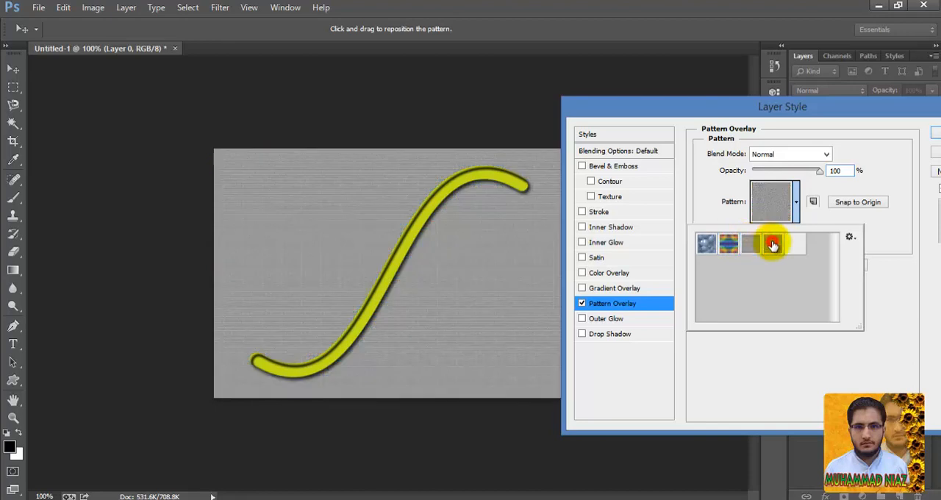
pyautogui.click(786, 244)
pyautogui.click(726, 244)
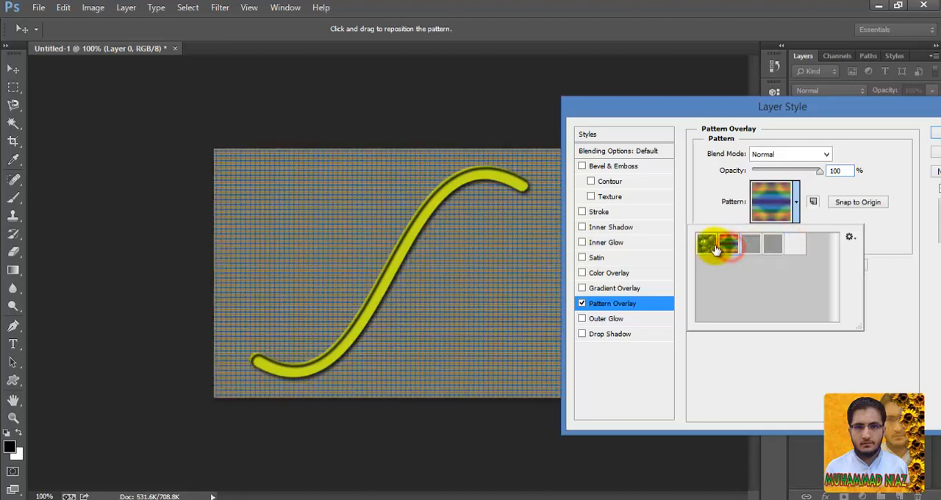
pyautogui.click(705, 246)
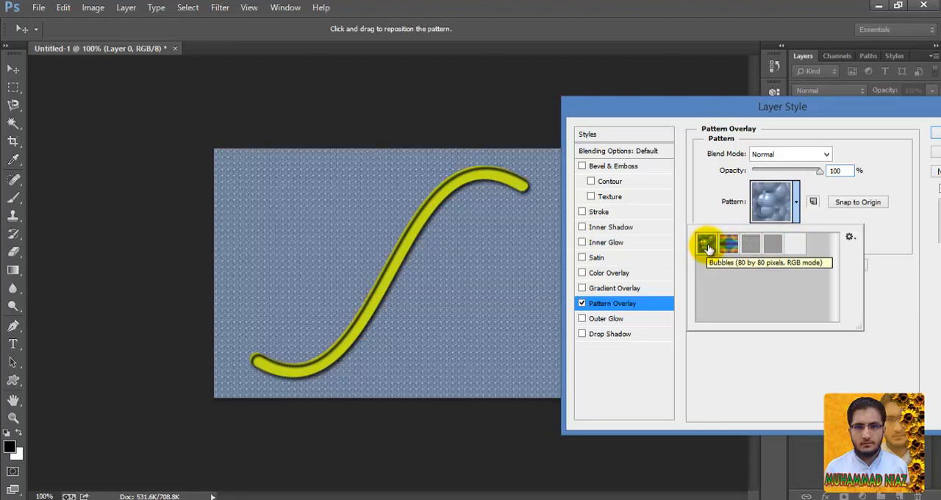
# - Replace the current patterns of the Pattern Overlay with the Erodible Textures set
pyautogui.click(796, 202)
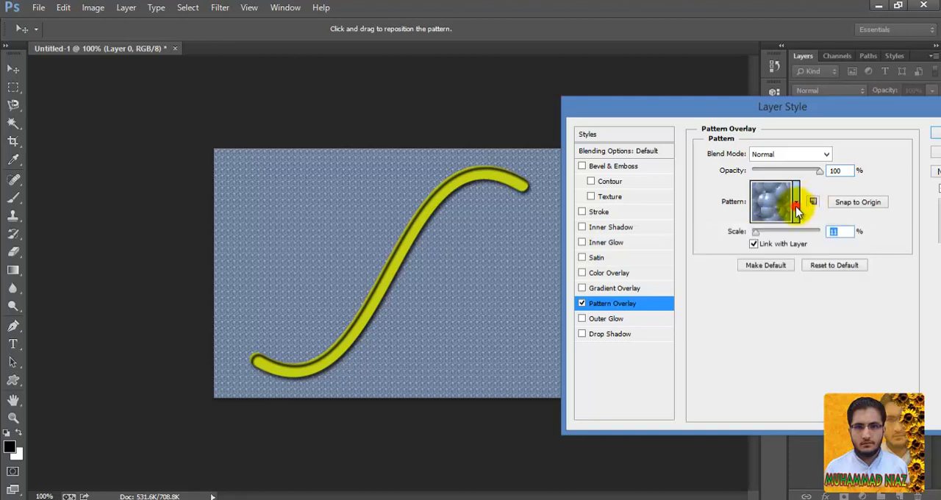
pyautogui.click(797, 206)
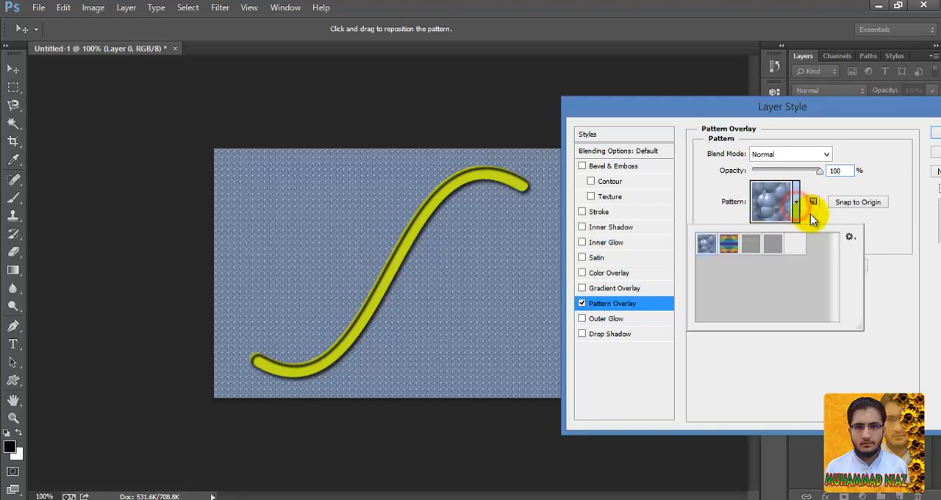
pyautogui.click(849, 237)
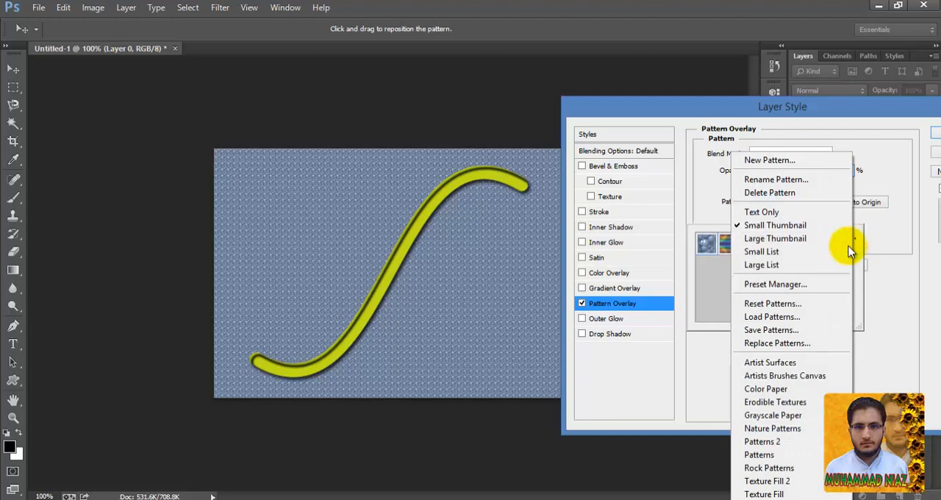
pyautogui.click(801, 403)
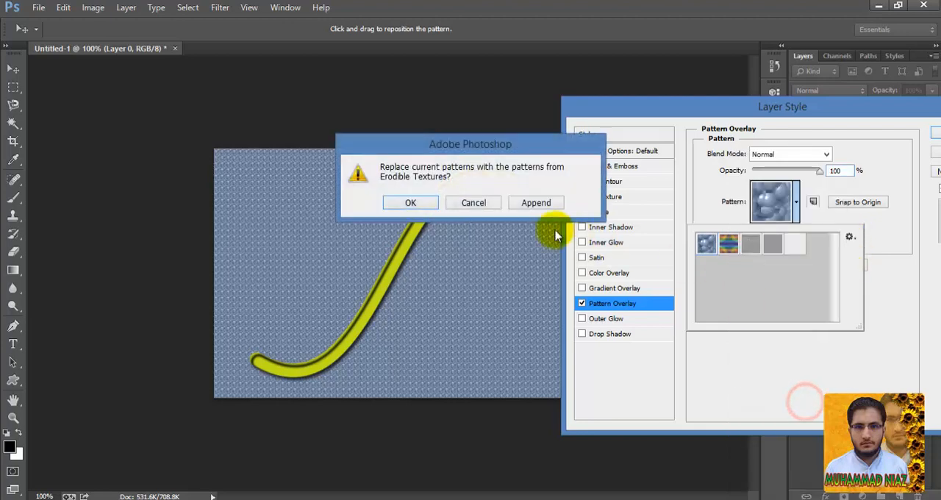
pyautogui.click(411, 203)
# - Try the Erodible Textures patterns on Layer 0 one after another, ending on the last one in the first row
pyautogui.click(705, 246)
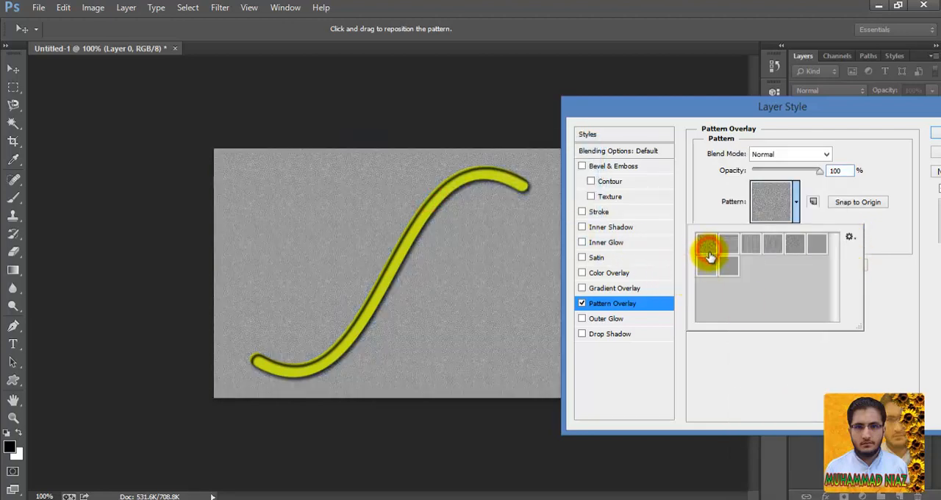
pyautogui.click(715, 267)
pyautogui.click(726, 267)
pyautogui.click(728, 247)
pyautogui.click(748, 247)
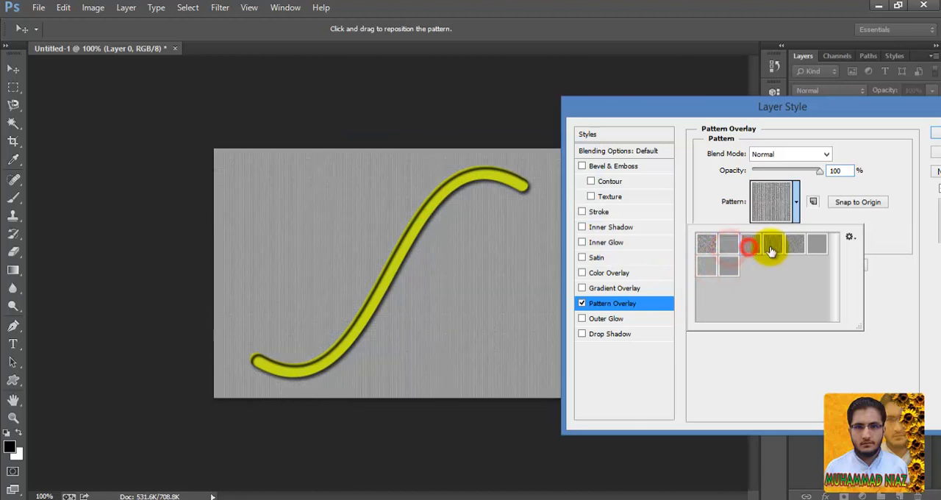
pyautogui.click(772, 246)
pyautogui.click(794, 245)
pyautogui.click(817, 246)
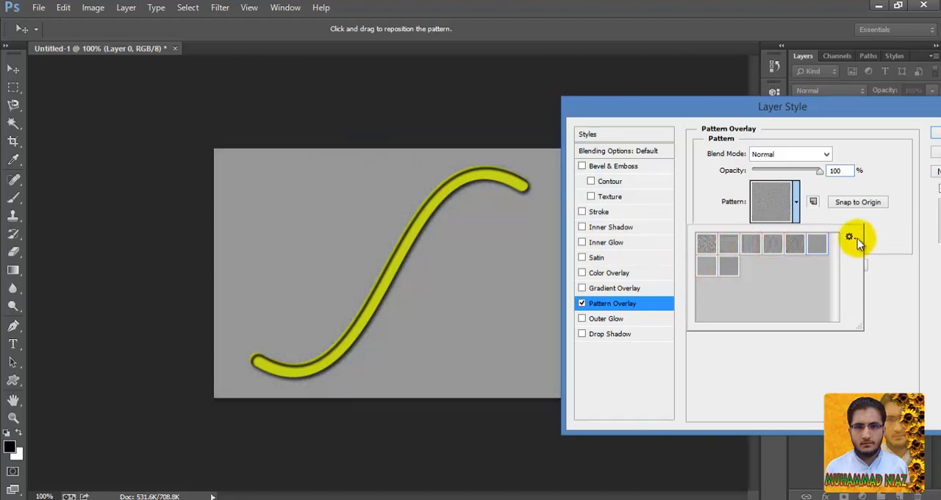
# - Replace the current patterns of the Pattern Overlay with the Patterns set
pyautogui.click(850, 237)
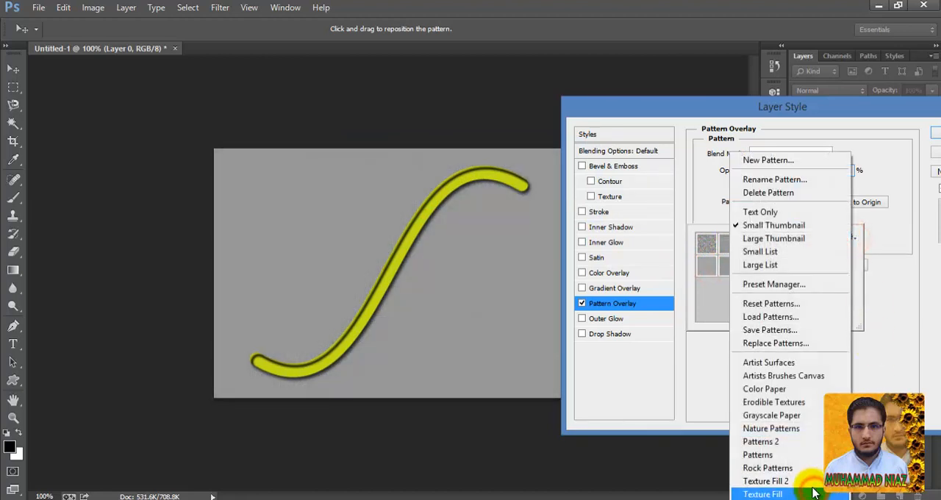
pyautogui.click(809, 460)
pyautogui.click(416, 201)
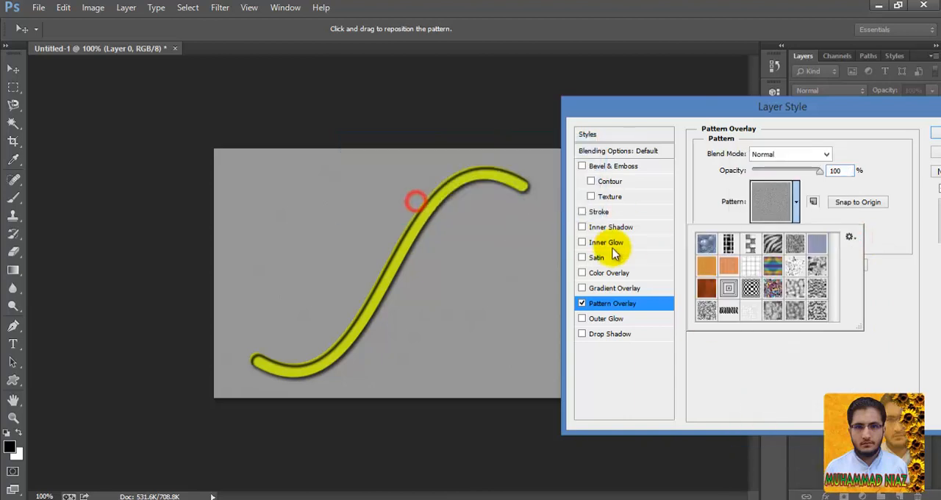
# - Try several patterns of the loaded set on Layer 0 and apply the black-and-white zebra stripe pattern
pyautogui.click(706, 269)
pyautogui.click(705, 246)
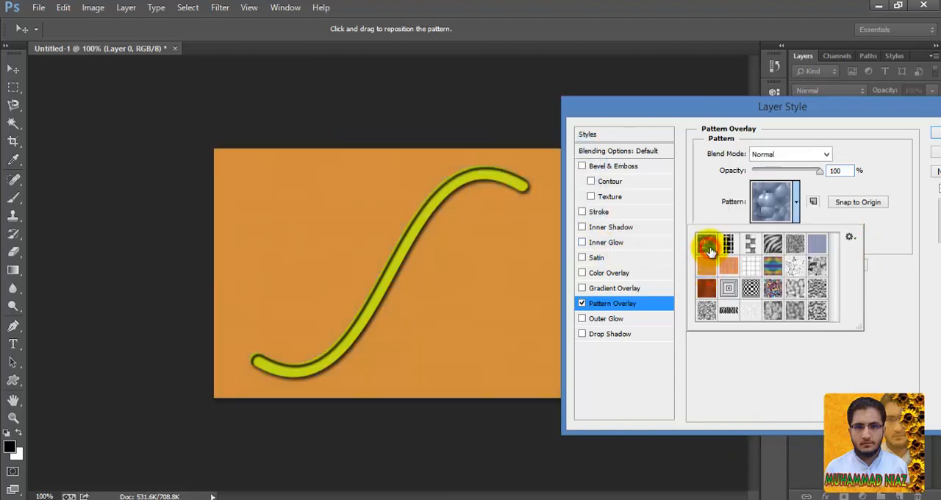
pyautogui.click(728, 245)
pyautogui.click(750, 245)
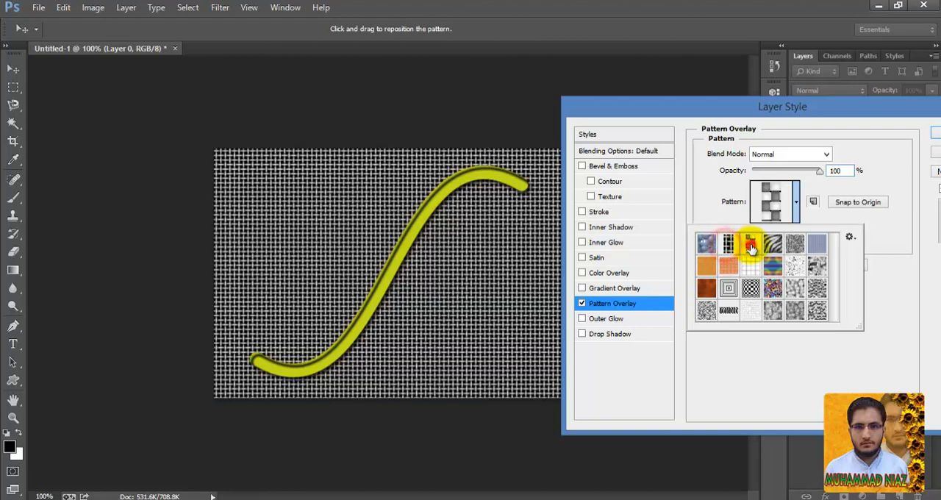
pyautogui.click(772, 245)
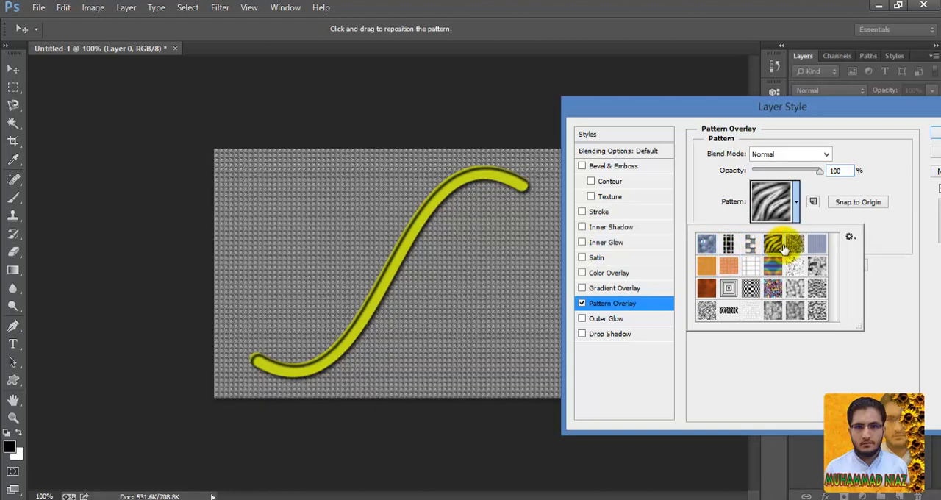
pyautogui.click(929, 132)
pyautogui.press('b')
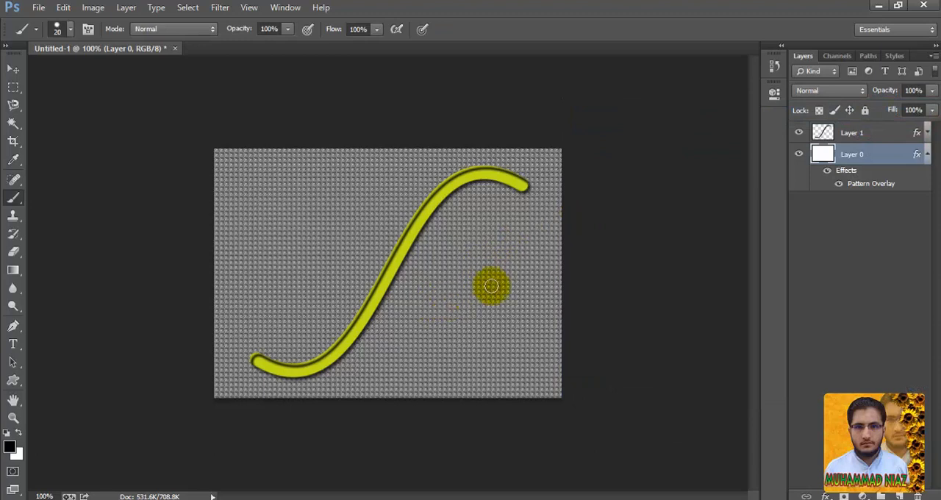
# - Create a new empty layer, place it between Layer 1 and Layer 0, and make it the active layer
pyautogui.click(865, 134)
pyautogui.click(927, 157)
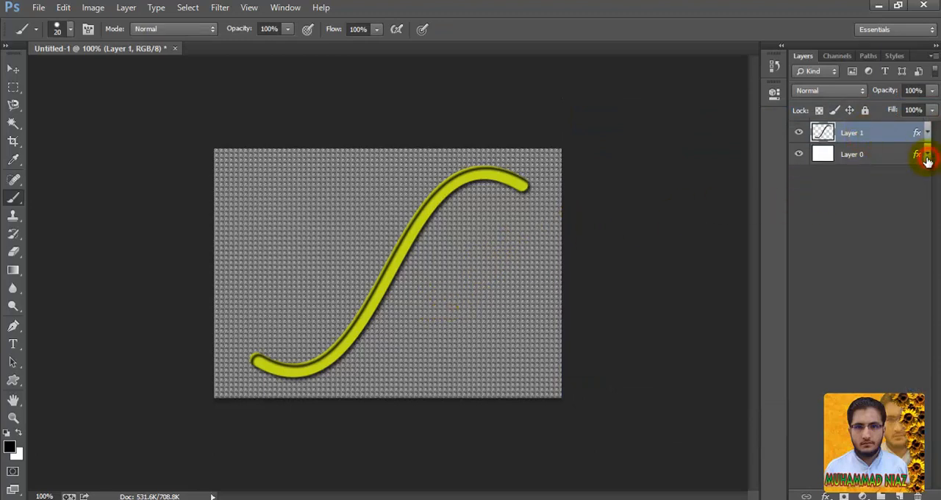
pyautogui.click(898, 496)
pyautogui.press('v')
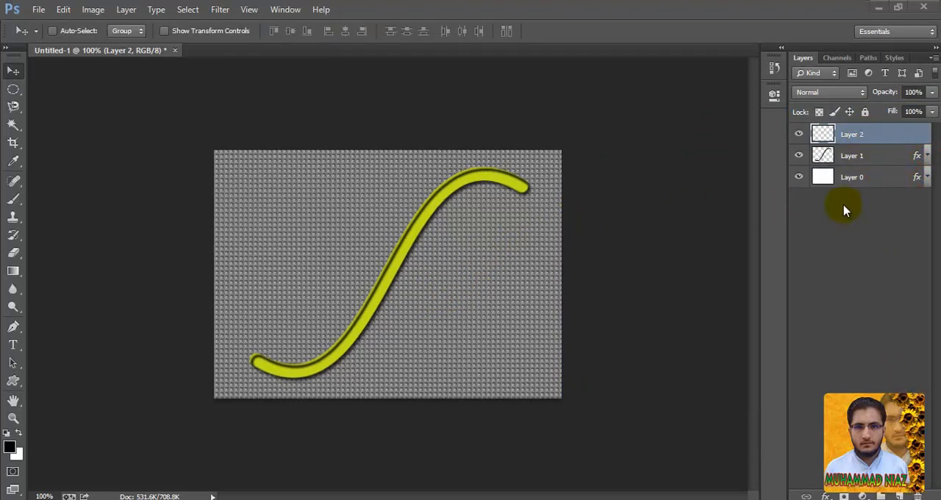
pyautogui.click(851, 137)
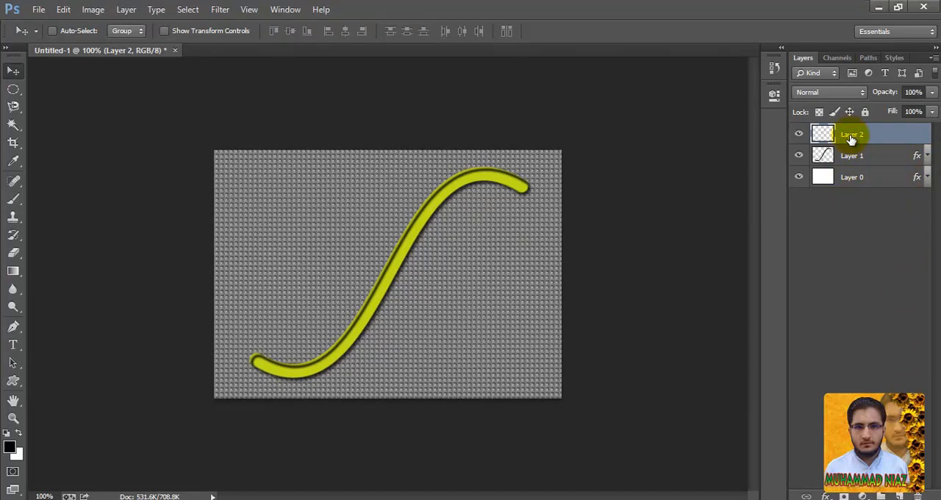
pyautogui.click(849, 156)
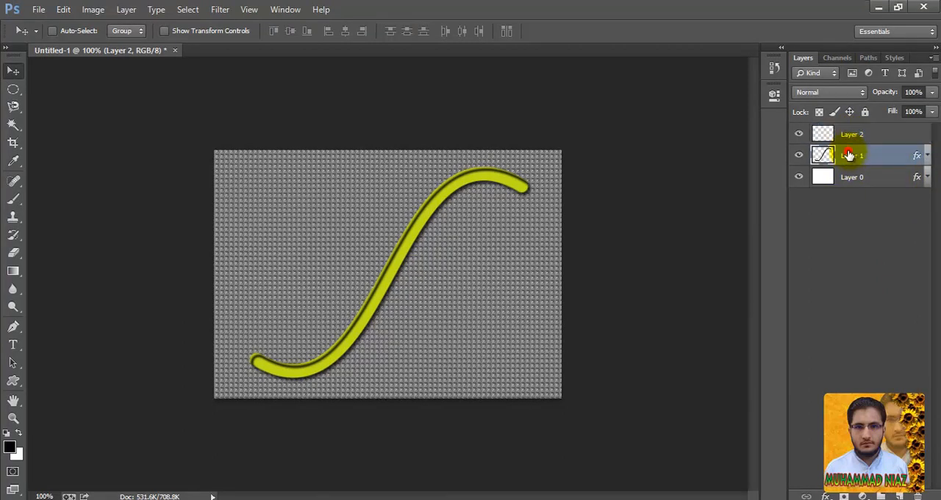
pyautogui.moveTo(850, 156); pyautogui.dragTo(848, 134)
pyautogui.click(848, 156)
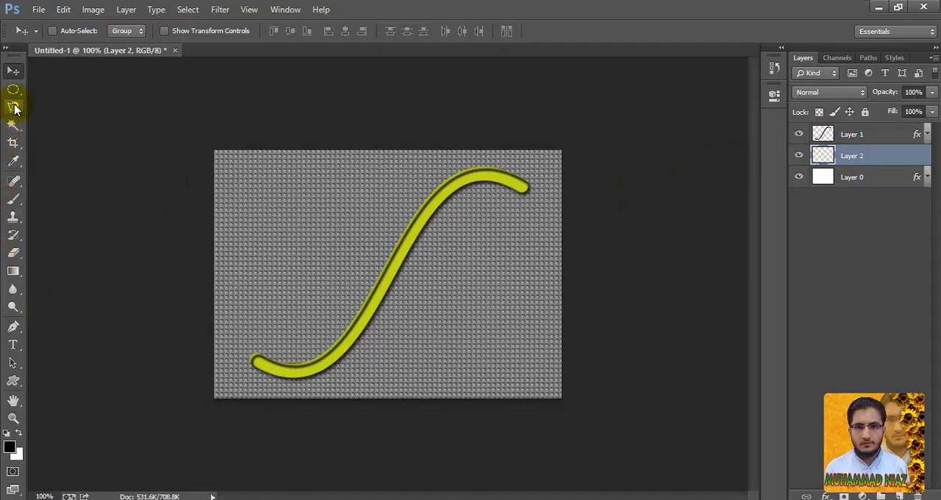
# - Draw a circular selection around the wire's upper end, scale it to about 0.76 in across, and fill it with black
pyautogui.moveTo(13, 90); pyautogui.dragTo(50, 105)
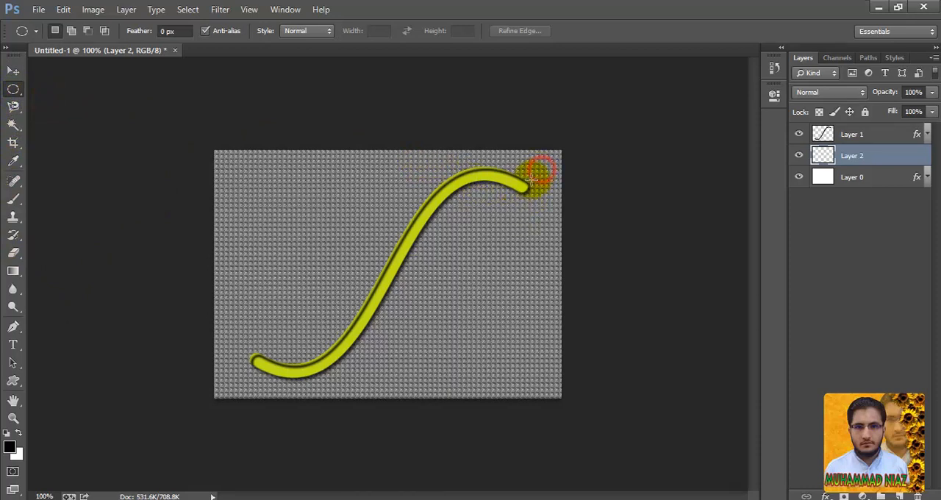
pyautogui.moveTo(531, 175); pyautogui.dragTo(494, 220)
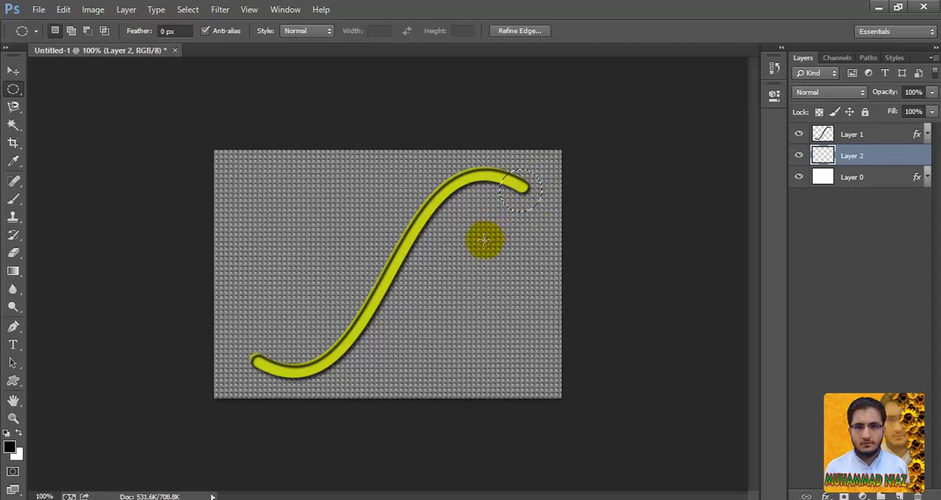
pyautogui.click(188, 11)
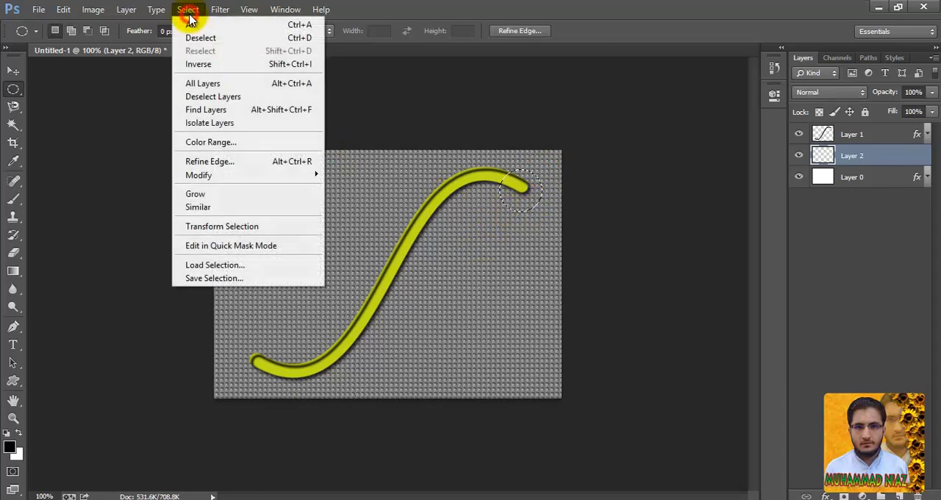
pyautogui.click(230, 233)
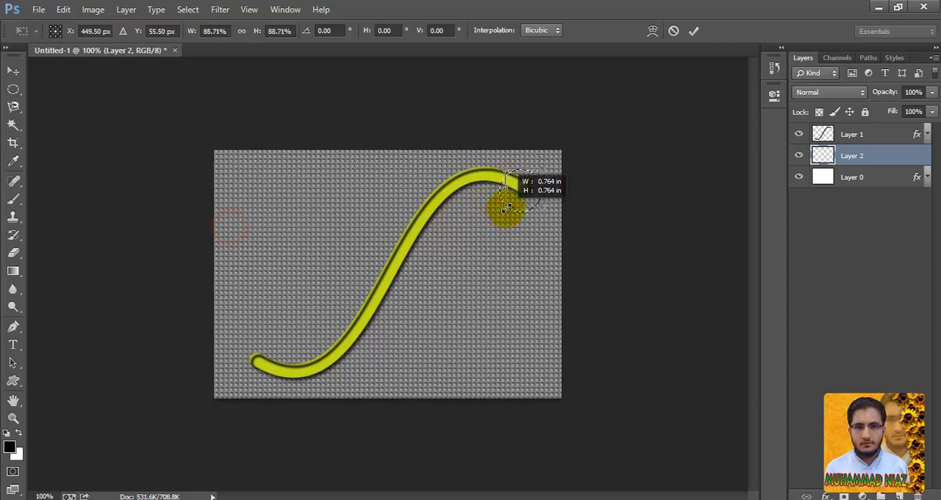
pyautogui.moveTo(507, 208); pyautogui.dragTo(506, 208)
pyautogui.press('Return')
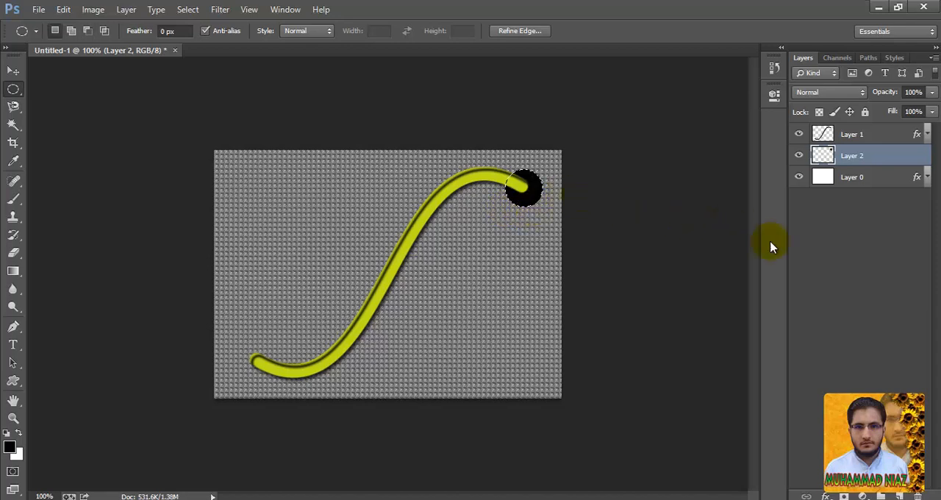
# - Add a 2 px outside Stroke to Layer 2 with a reversed linear black-to-white gradient fill
pyautogui.click(827, 496)
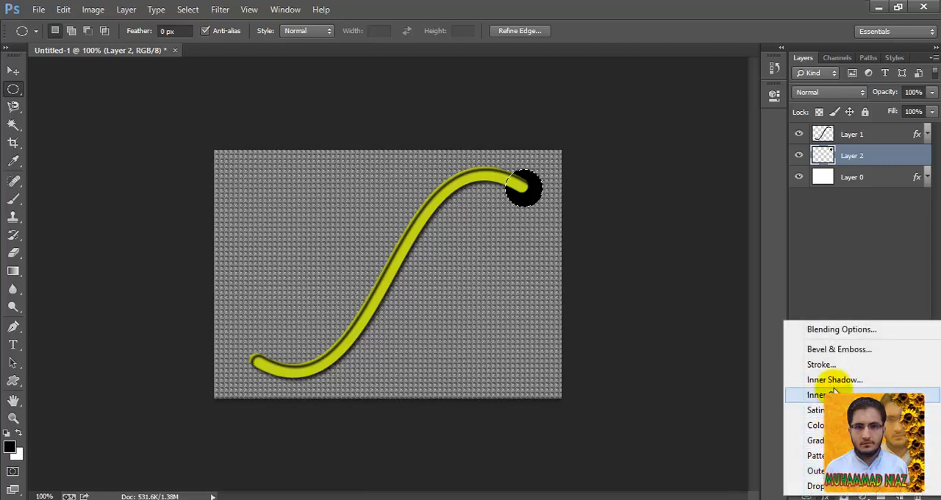
pyautogui.click(831, 364)
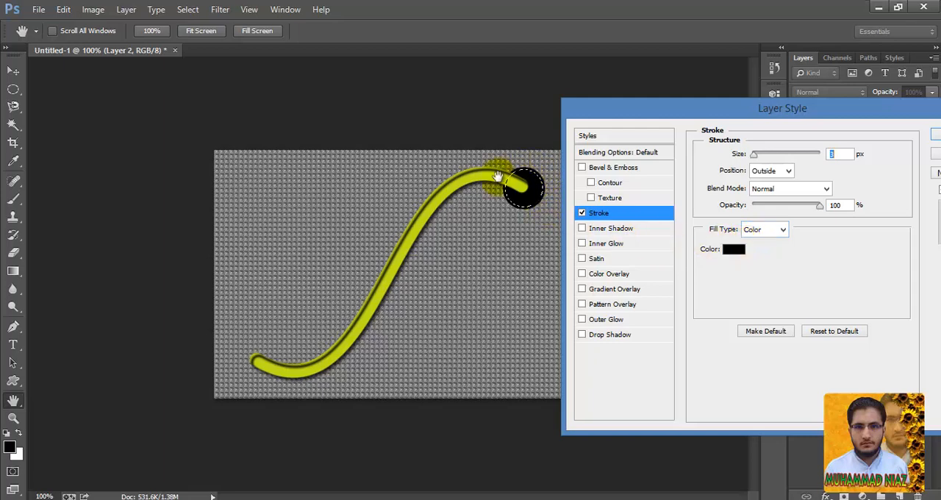
pyautogui.click(757, 233)
pyautogui.click(762, 248)
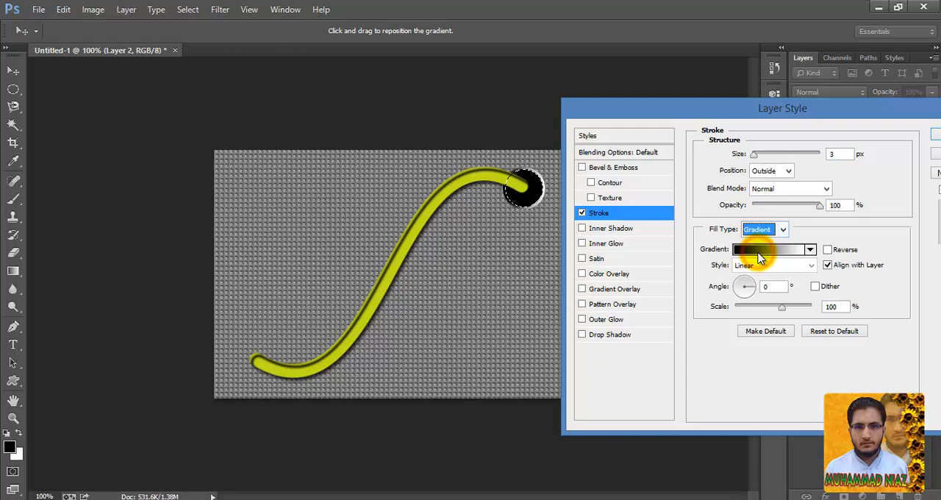
pyautogui.click(827, 250)
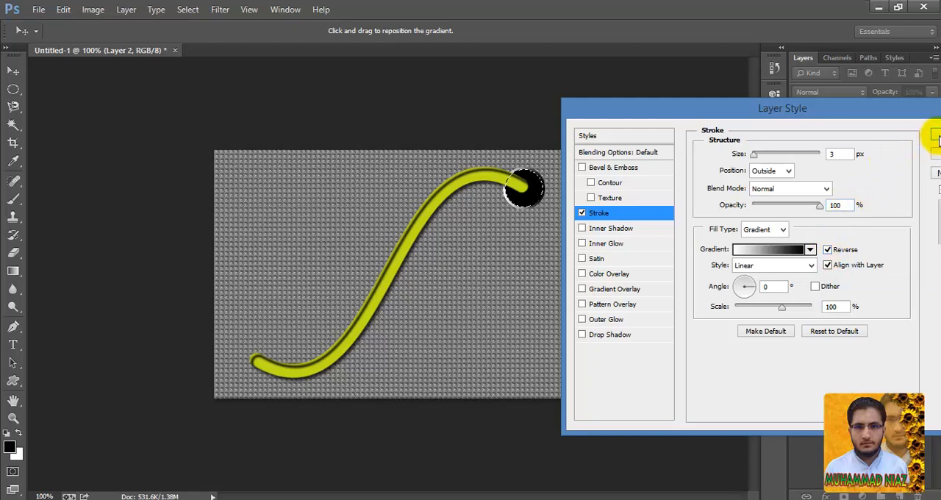
pyautogui.click(754, 155)
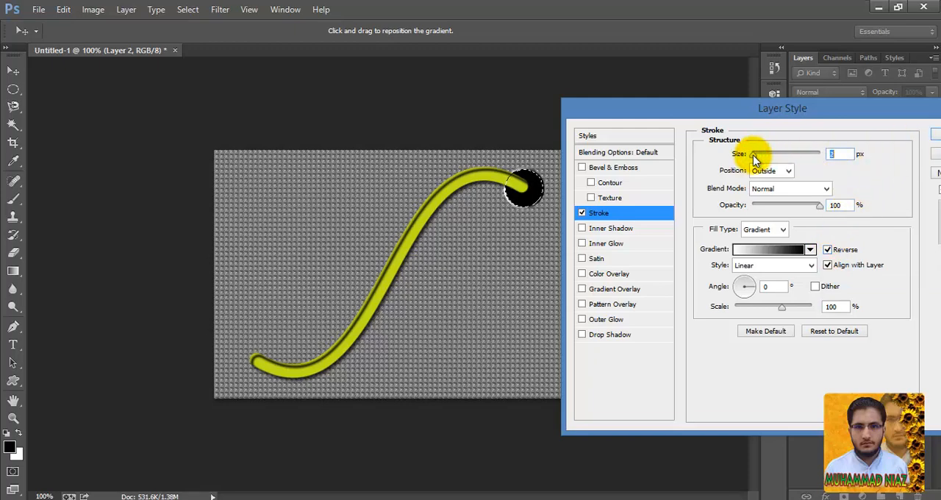
pyautogui.click(931, 134)
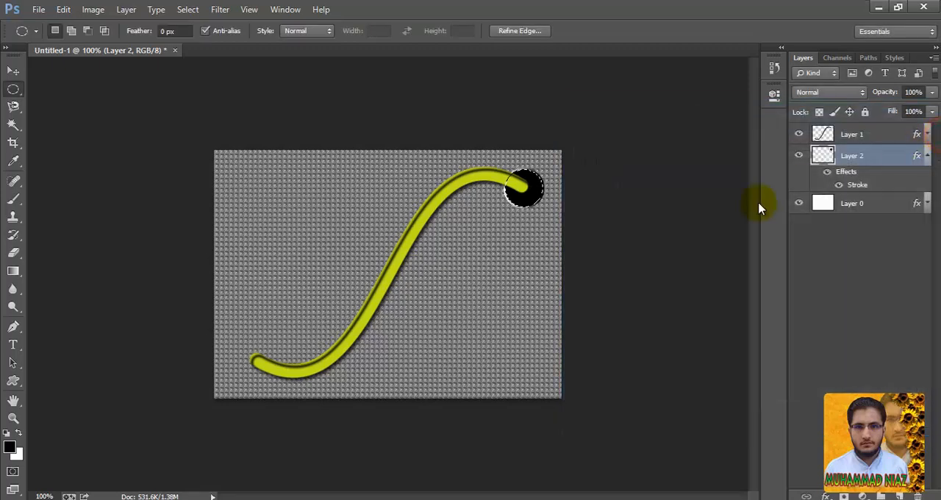
# - Deselect the circle and move it slightly so that it is centred on the wire's upper end
pyautogui.hotkey('ctrl', 'd')
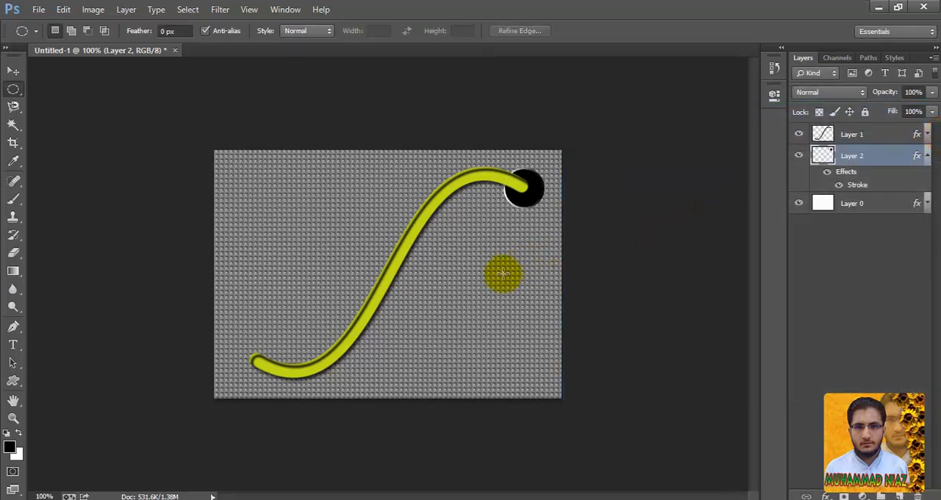
pyautogui.click(18, 74)
pyautogui.moveTo(514, 197)
pyautogui.mouseDown()
pyautogui.moveTo(522, 208)
pyautogui.moveTo(524, 195)
pyautogui.mouseUp()
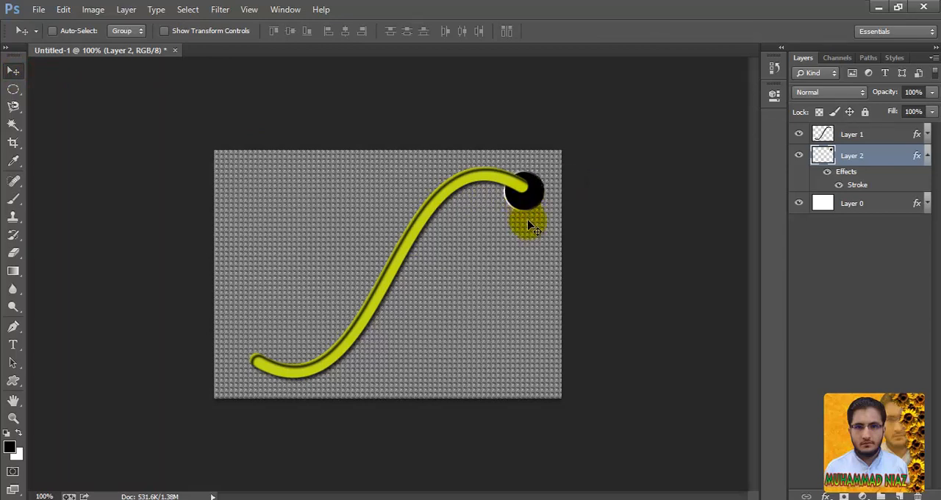
pyautogui.press('Up')
pyautogui.press('Up')
# - Duplicate the black circle onto the wire's lower end and collapse the effects lists of both circle layers
pyautogui.moveTo(525, 205); pyautogui.dragTo(258, 378)
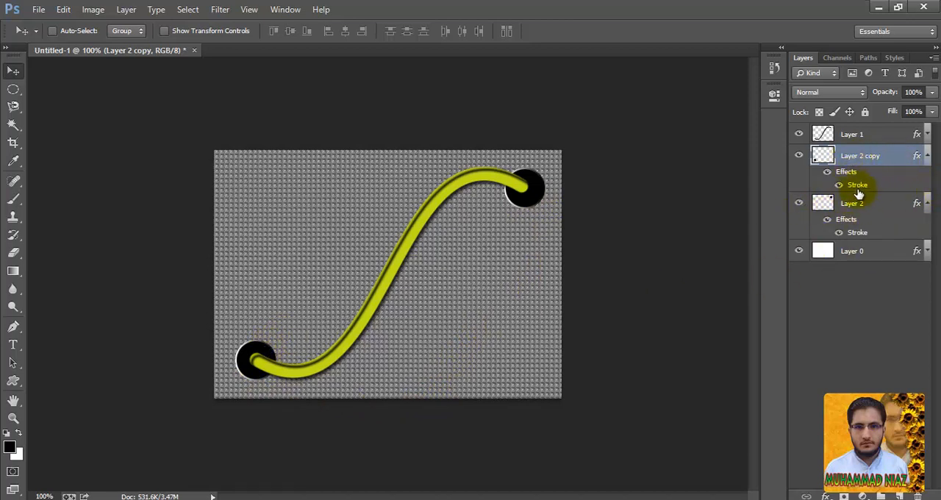
pyautogui.click(928, 155)
pyautogui.click(927, 177)
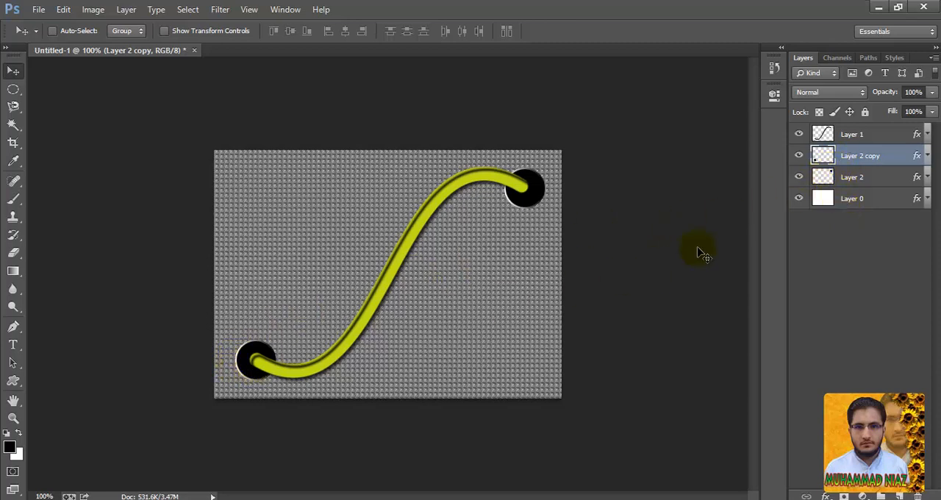
# - Open the Pattern Overlay settings of Layer 0 and display the available pattern presets
pyautogui.click(824, 135)
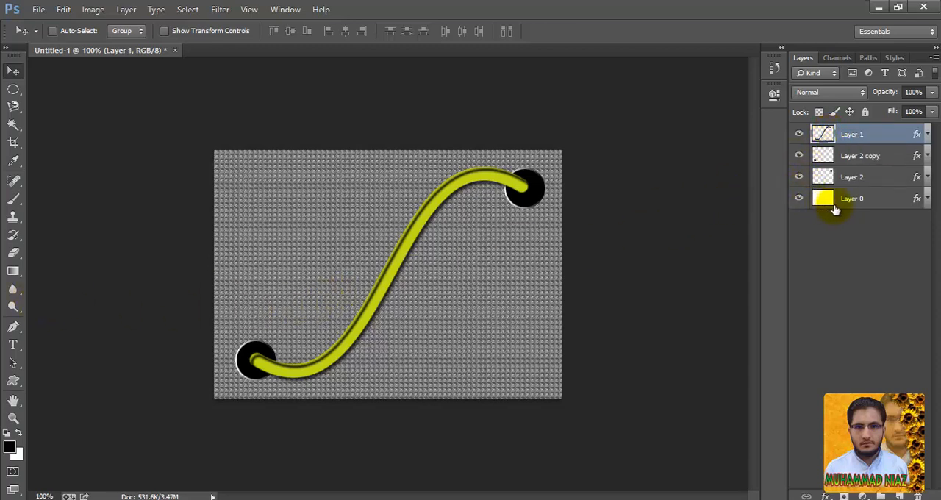
pyautogui.click(928, 200)
pyautogui.click(928, 200)
pyautogui.click(928, 200)
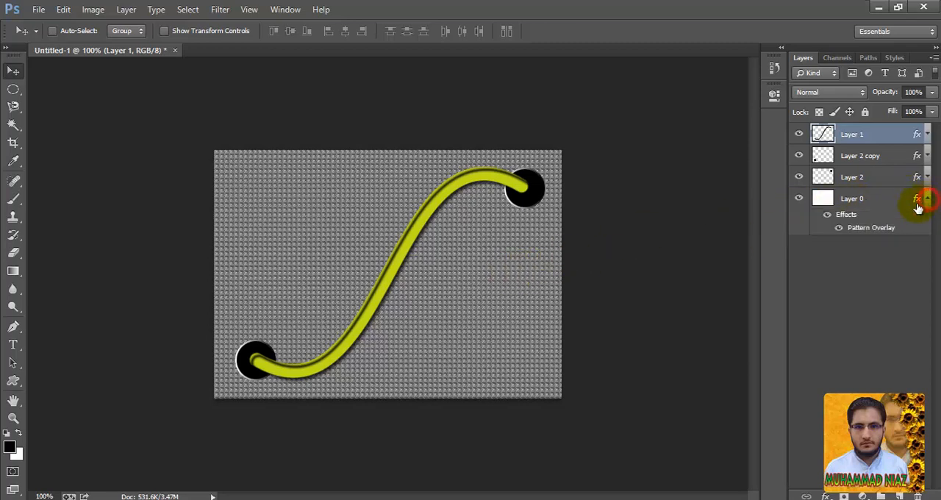
pyautogui.doubleClick(861, 229)
pyautogui.click(795, 203)
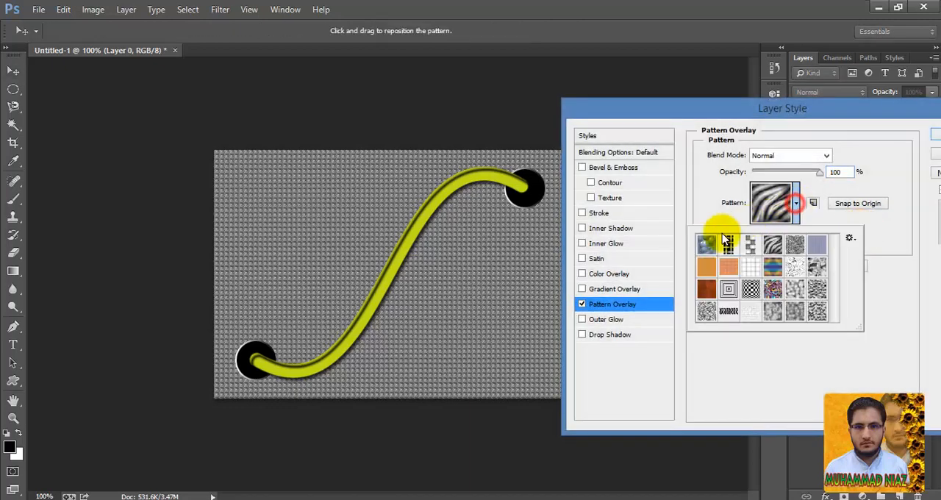
# - Try several preset patterns on the background, including blue bubbles, woven, concentric squares, checkerboard and zebra stripes
pyautogui.click(705, 244)
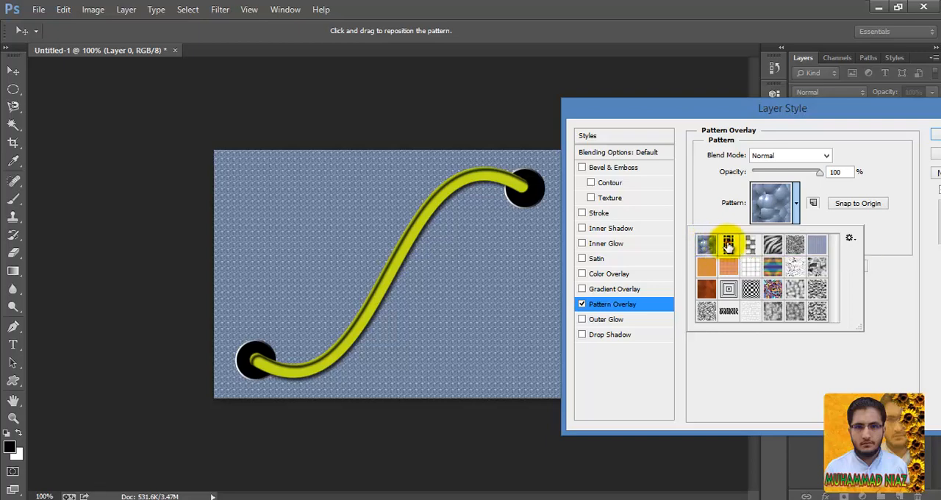
pyautogui.click(728, 244)
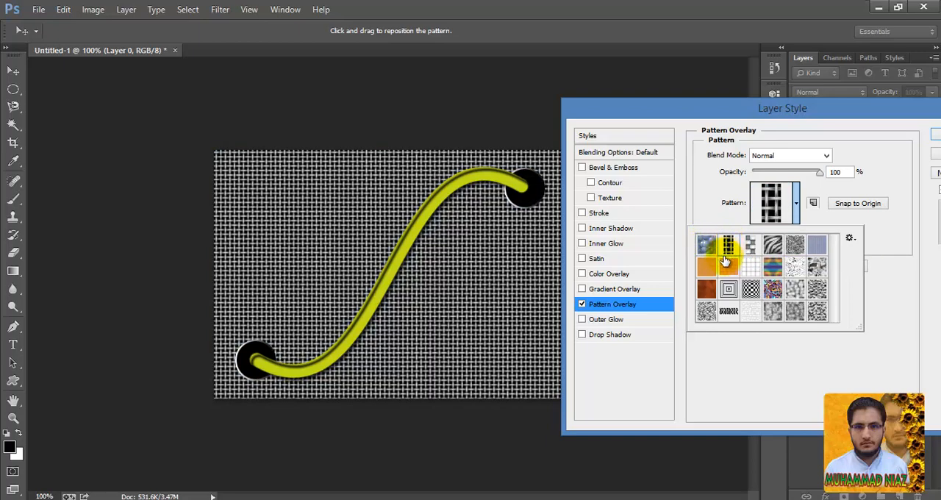
pyautogui.click(728, 266)
pyautogui.click(727, 289)
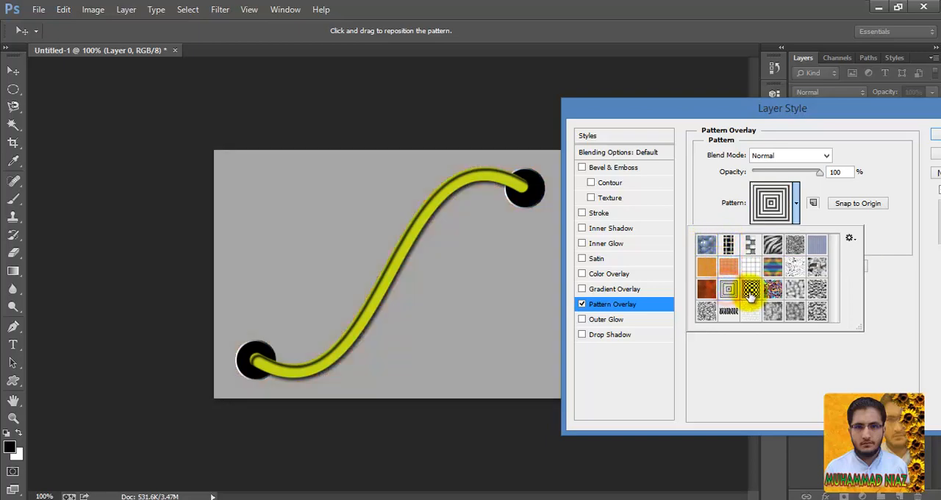
pyautogui.click(750, 288)
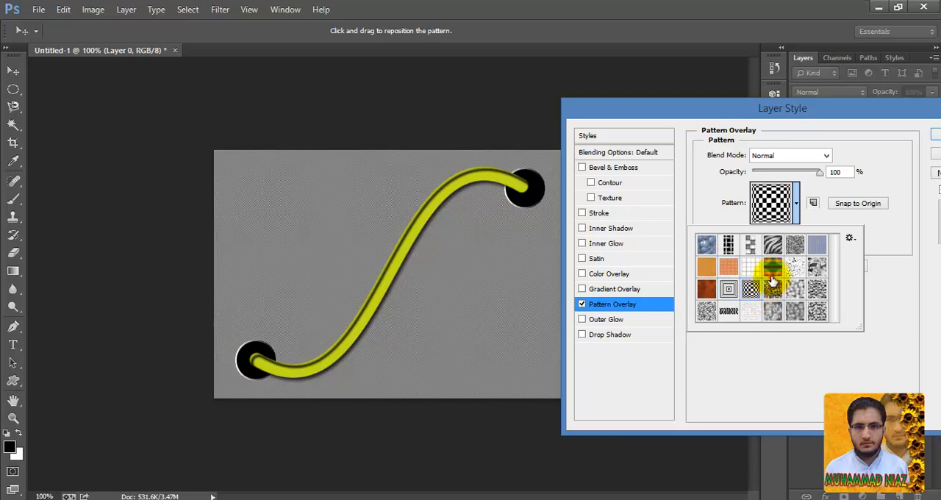
pyautogui.click(772, 273)
pyautogui.click(773, 247)
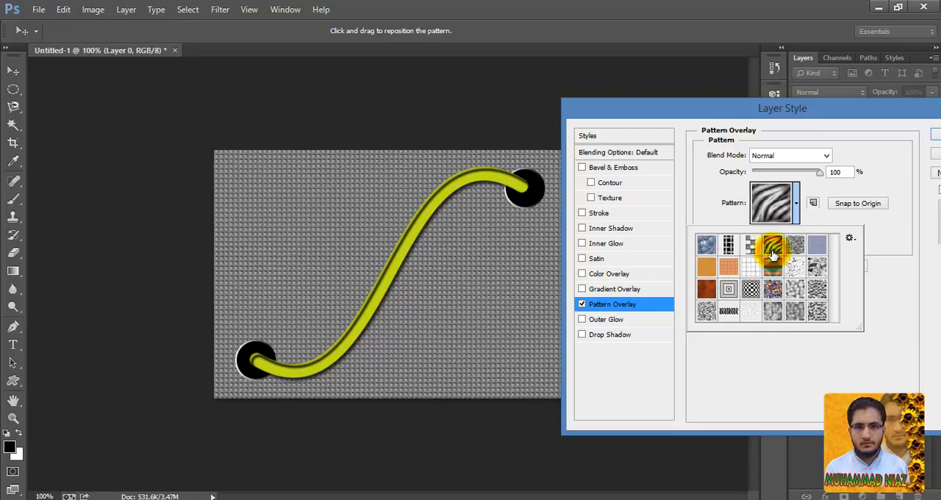
# - Compare the blue bubbles pattern, then apply the black-and-white woven pattern as Layer 0's Pattern Overlay
pyautogui.click(705, 244)
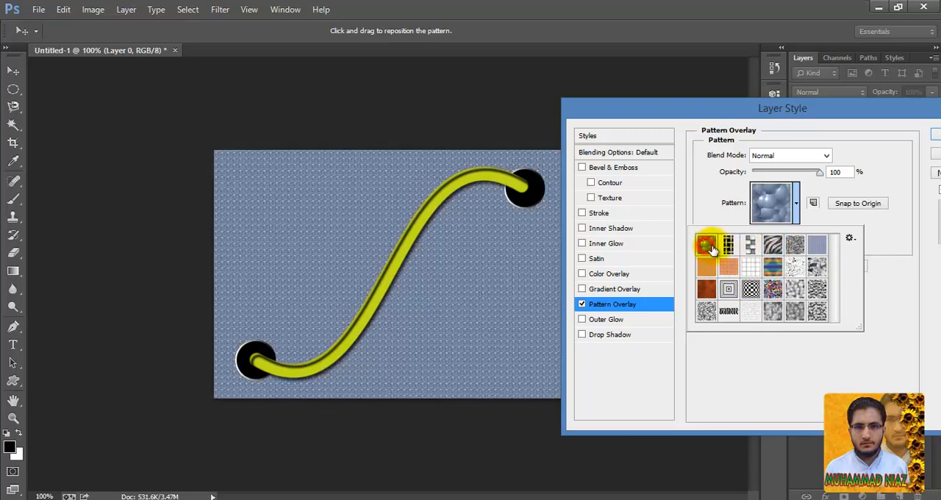
pyautogui.click(727, 247)
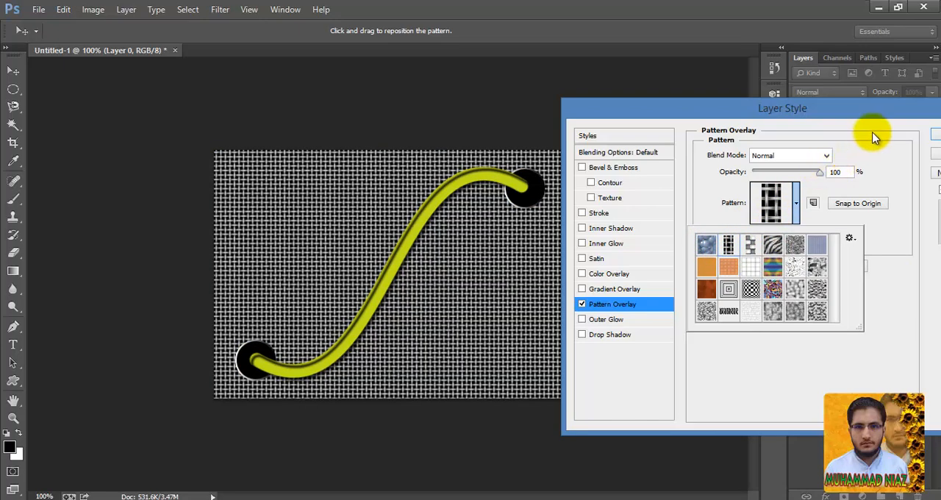
pyautogui.moveTo(889, 110); pyautogui.dragTo(827, 136)
pyautogui.click(886, 154)
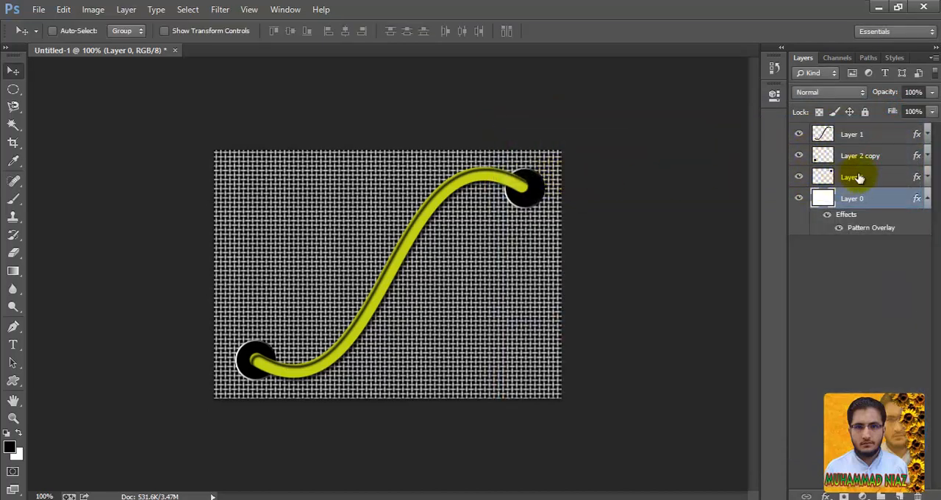
# - Merge all visible layers into one layer
pyautogui.click(932, 58)
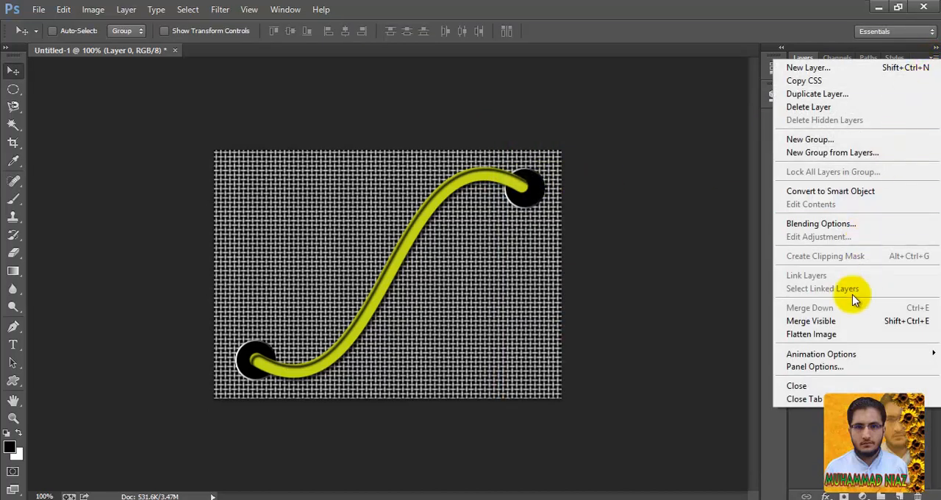
pyautogui.click(849, 322)
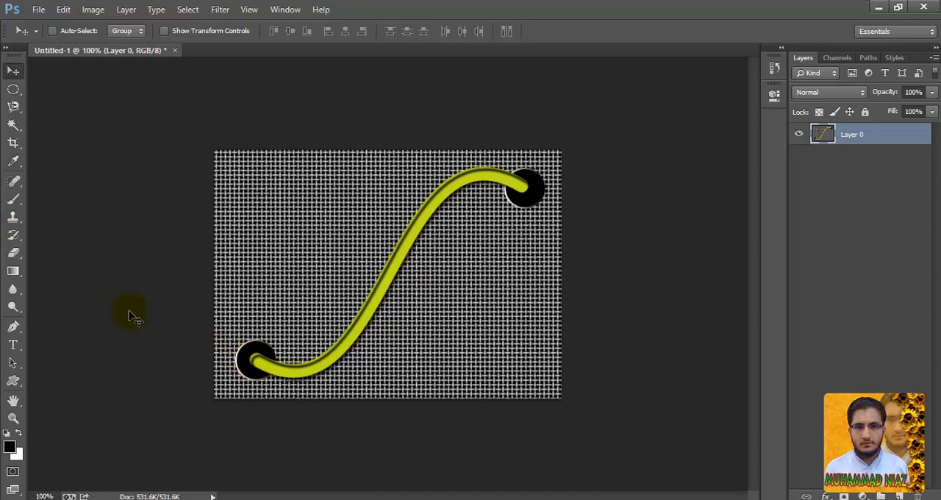
# - Darken both ends of the wire inside the black holes with the Burn tool, using a 40 px brush, Midtones range and 50% exposure
pyautogui.click(17, 289)
pyautogui.moveTo(17, 307); pyautogui.dragTo(51, 321)
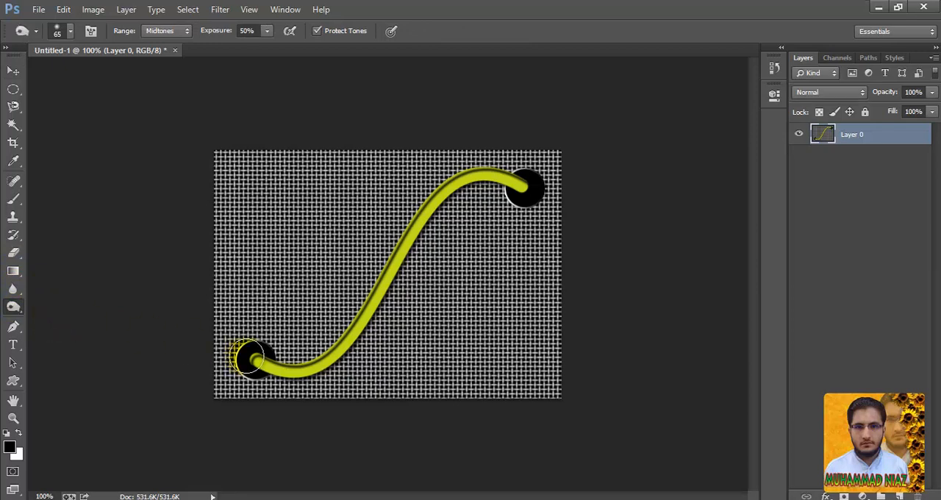
pyautogui.moveTo(254, 360); pyautogui.dragTo(254, 360)
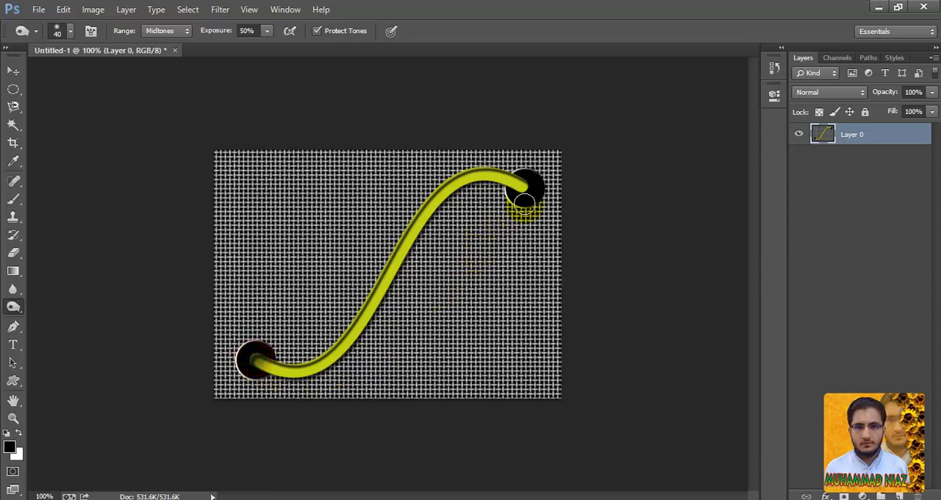
pyautogui.moveTo(531, 187)
pyautogui.mouseDown()
pyautogui.moveTo(512, 179)
pyautogui.moveTo(524, 188)
pyautogui.moveTo(504, 157)
pyautogui.moveTo(514, 180)
pyautogui.mouseUp()
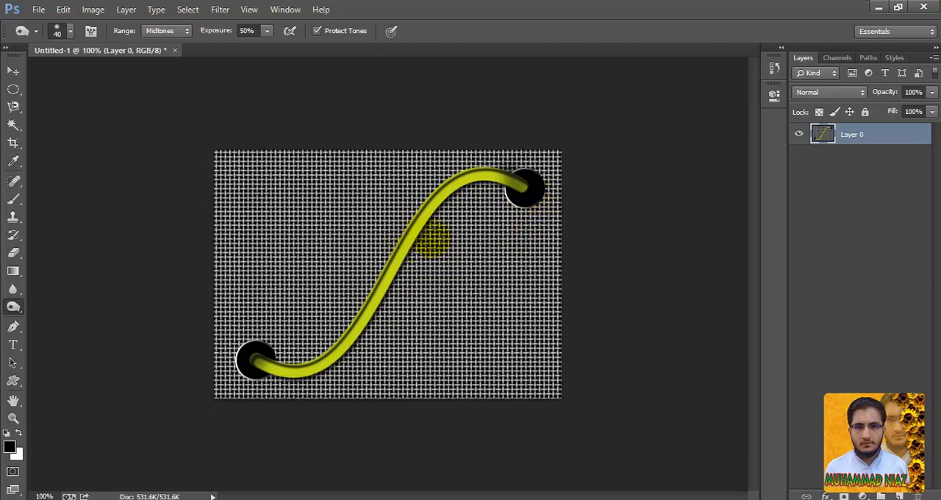
pyautogui.click(877, 59)
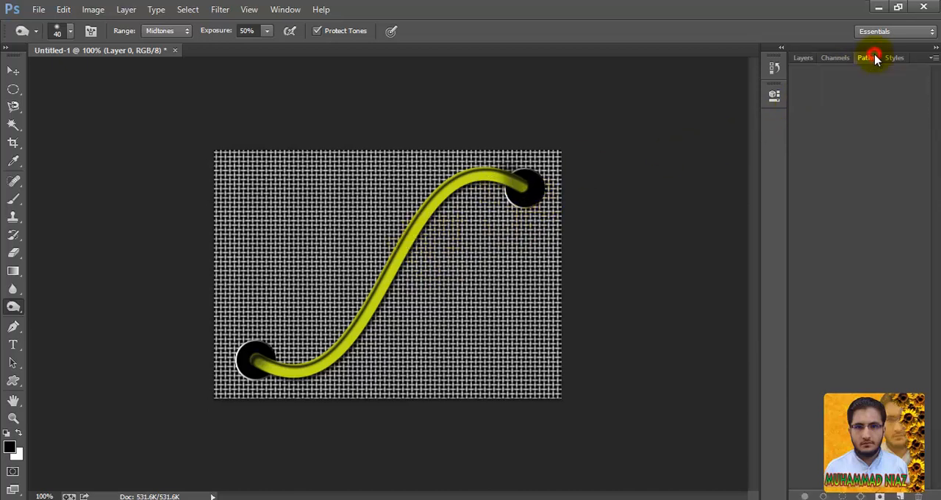
pyautogui.click(802, 61)
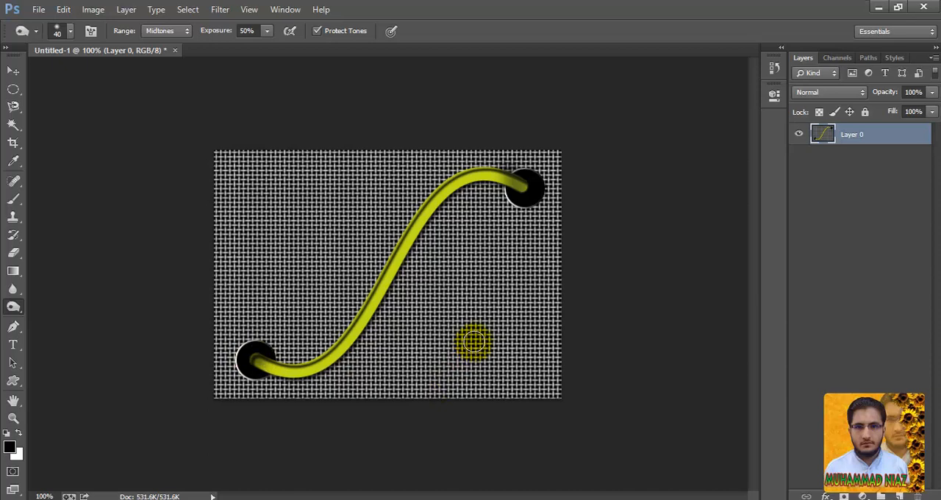
pyautogui.moveTo(479, 330)
pyautogui.mouseDown()
pyautogui.moveTo(491, 282)
pyautogui.moveTo(536, 208)
pyautogui.moveTo(526, 173)
pyautogui.moveTo(514, 178)
pyautogui.moveTo(520, 185)
pyautogui.moveTo(459, 179)
pyautogui.moveTo(376, 313)
pyautogui.moveTo(256, 369)
pyautogui.moveTo(309, 376)
pyautogui.moveTo(386, 298)
pyautogui.moveTo(446, 206)
pyautogui.moveTo(518, 196)
pyautogui.moveTo(525, 185)
pyautogui.moveTo(490, 178)
pyautogui.moveTo(437, 197)
pyautogui.moveTo(339, 346)
pyautogui.moveTo(265, 363)
pyautogui.moveTo(285, 369)
pyautogui.moveTo(370, 311)
pyautogui.moveTo(414, 251)
pyautogui.moveTo(483, 201)
pyautogui.moveTo(518, 189)
pyautogui.mouseUp()
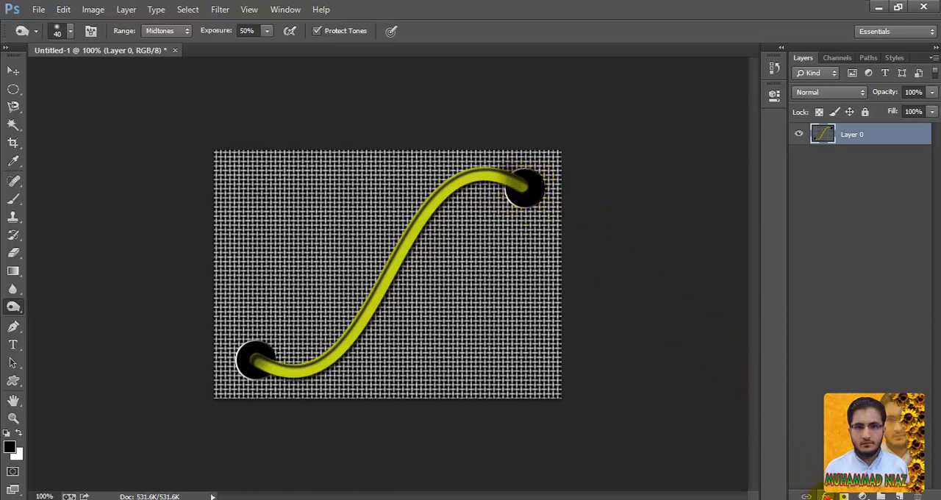
# - Try a 3 px outside Stroke with a linear black-to-white gradient fill on the merged layer
pyautogui.click(826, 496)
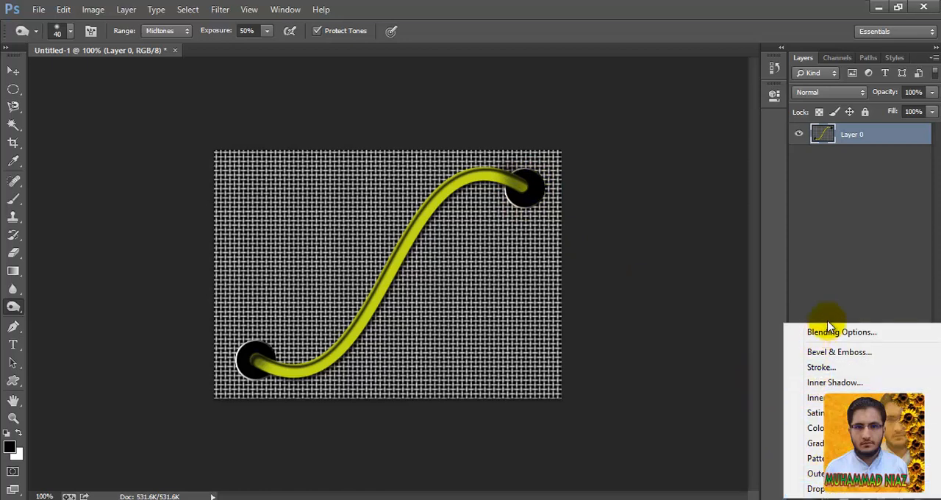
pyautogui.click(822, 367)
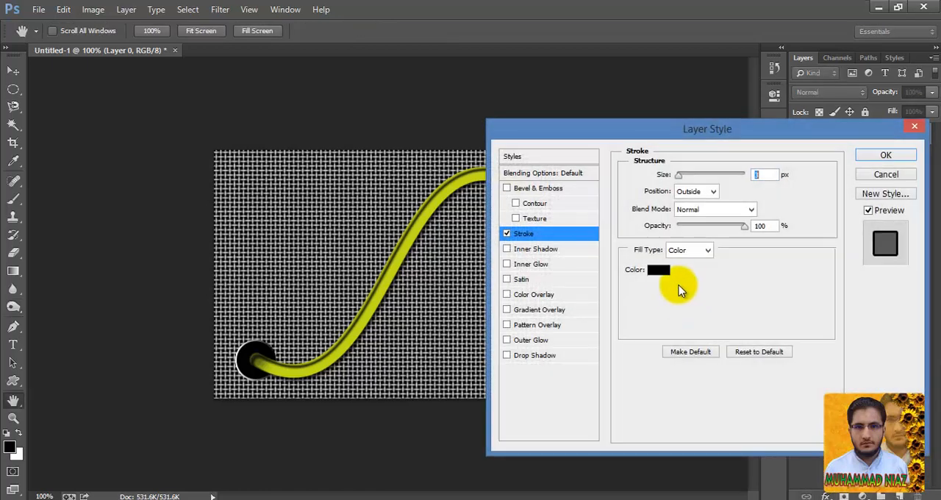
pyautogui.click(690, 251)
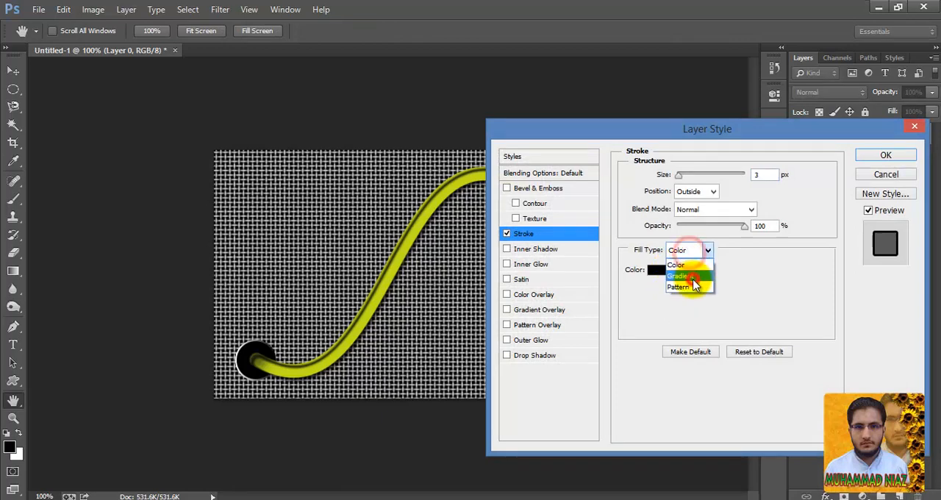
pyautogui.click(682, 263)
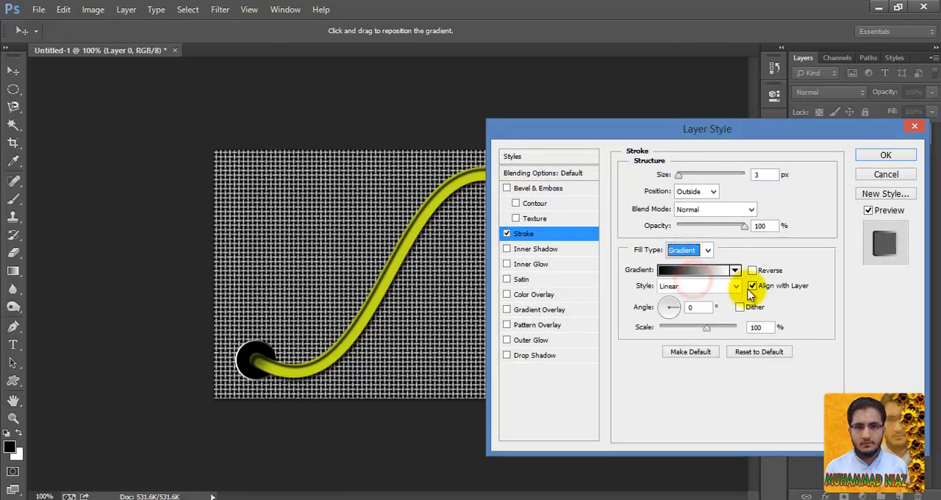
pyautogui.click(886, 156)
pyautogui.moveTo(504, 142)
pyautogui.mouseDown()
pyautogui.moveTo(542, 182)
pyautogui.moveTo(527, 172)
pyautogui.moveTo(512, 198)
pyautogui.moveTo(542, 191)
pyautogui.mouseUp()
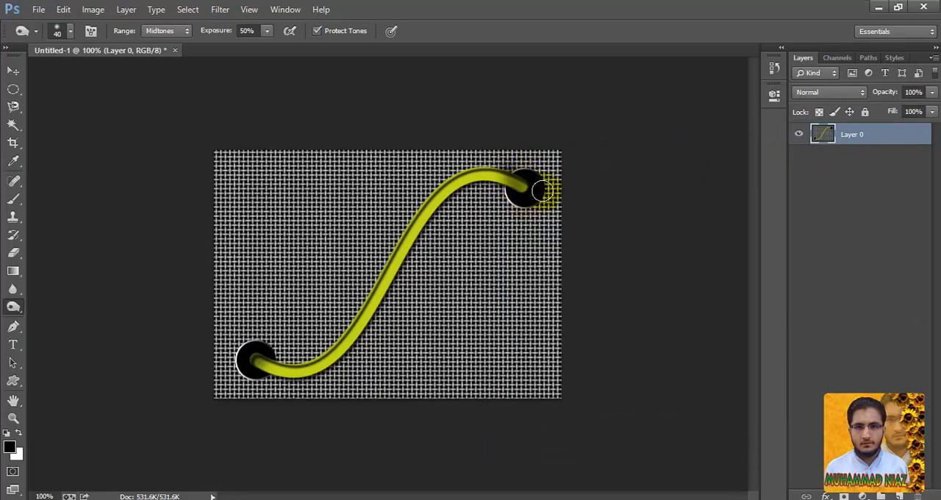